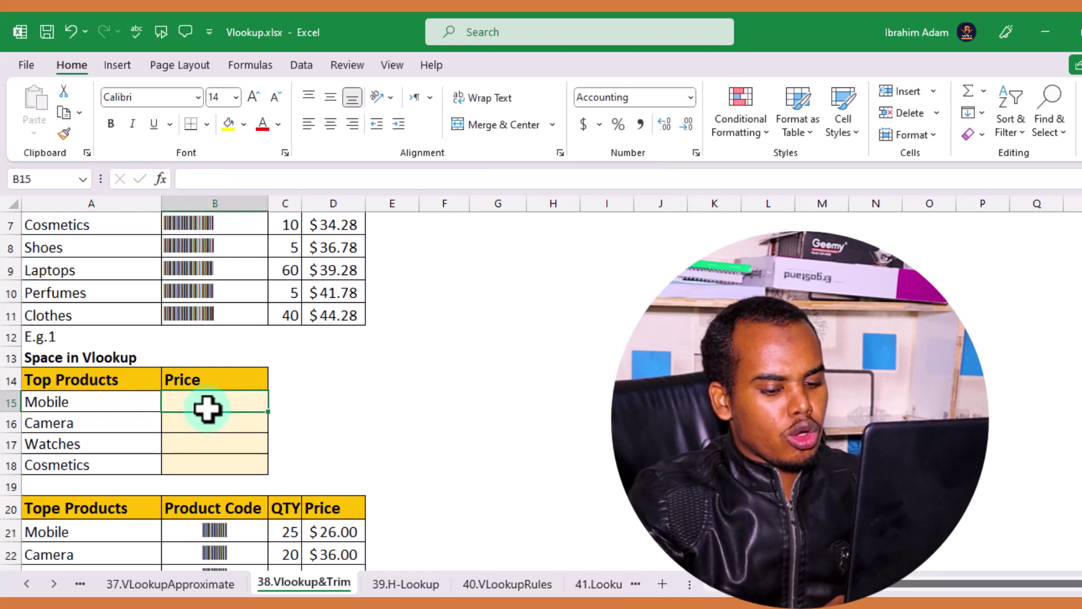
# Start a VLOOKUP formula in B15 for Mobile's price, using TRIM(A15) as the lookup value
pyautogui.write('=')
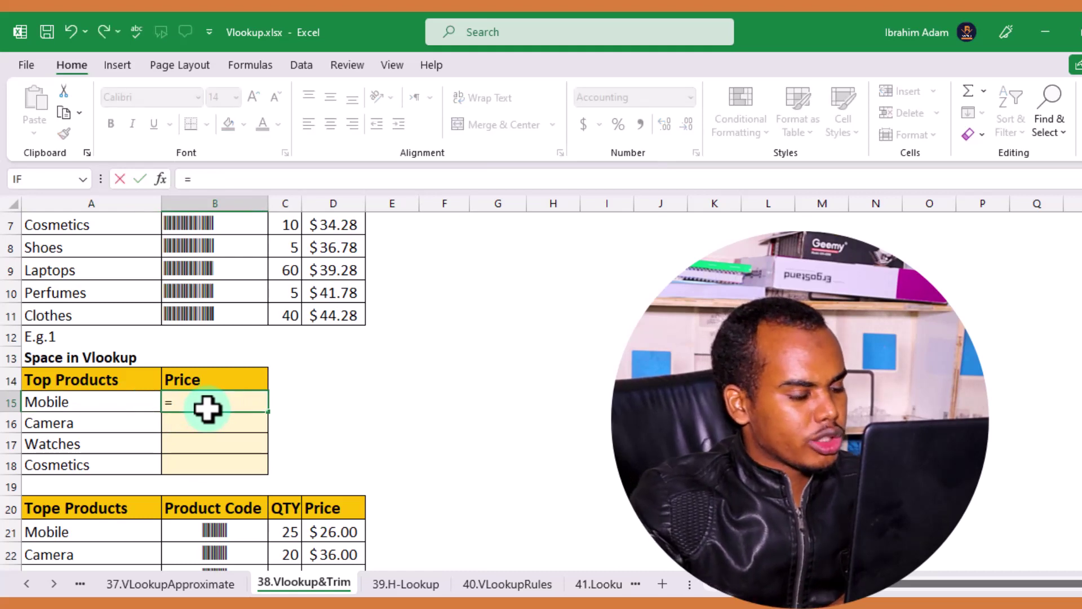
pyautogui.write('vl')
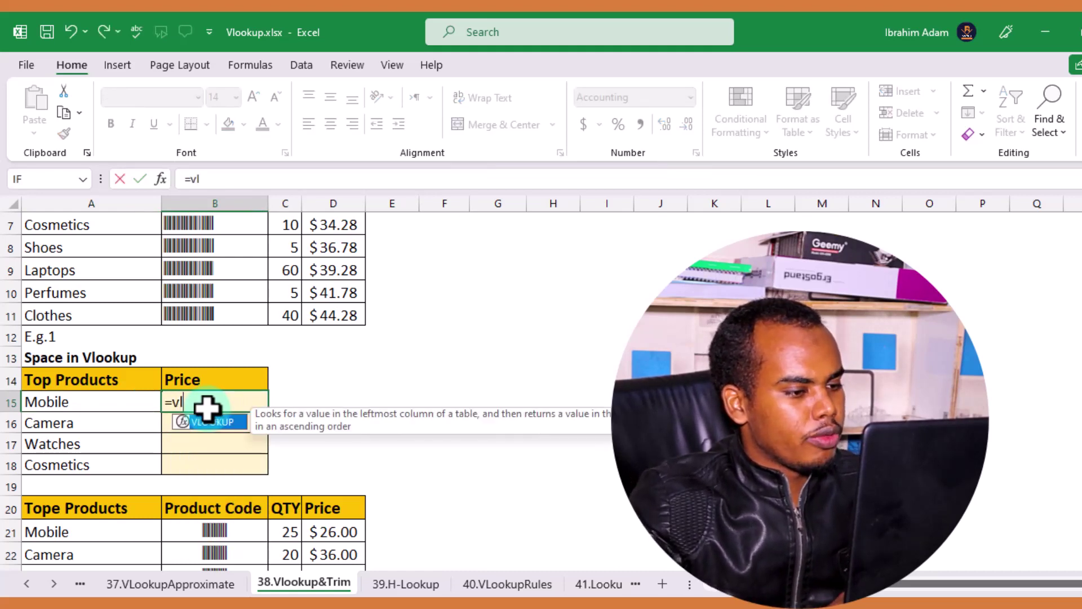
pyautogui.press('Tab')
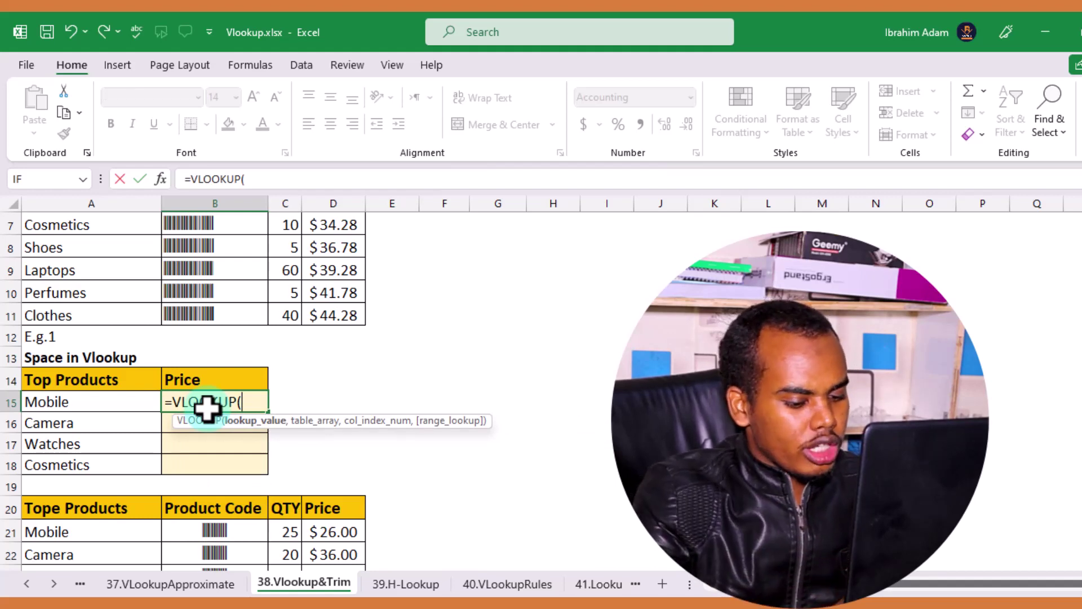
pyautogui.write('t')
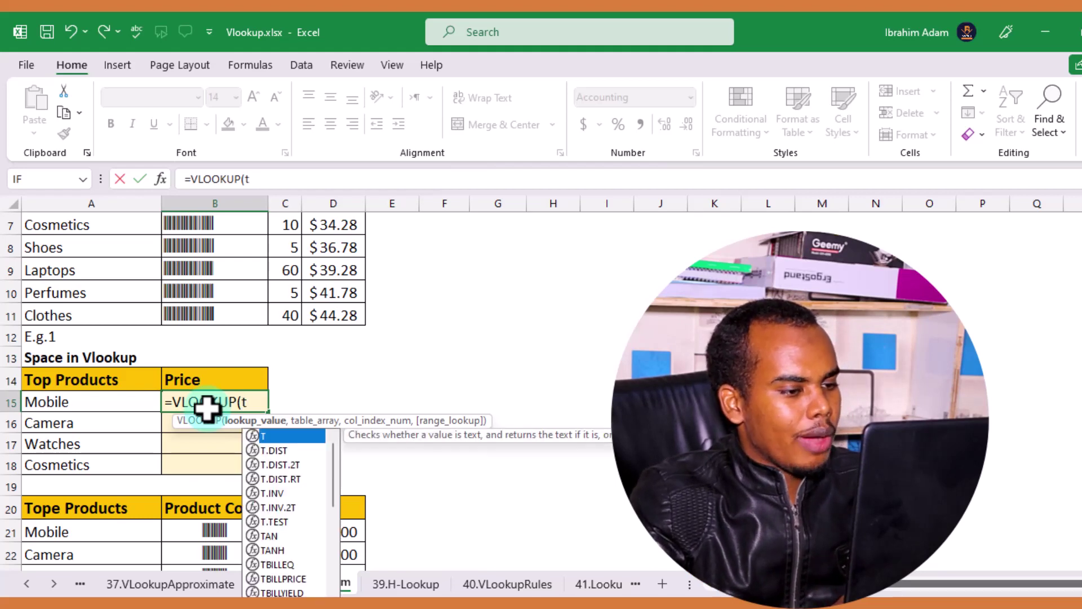
pyautogui.write('ri')
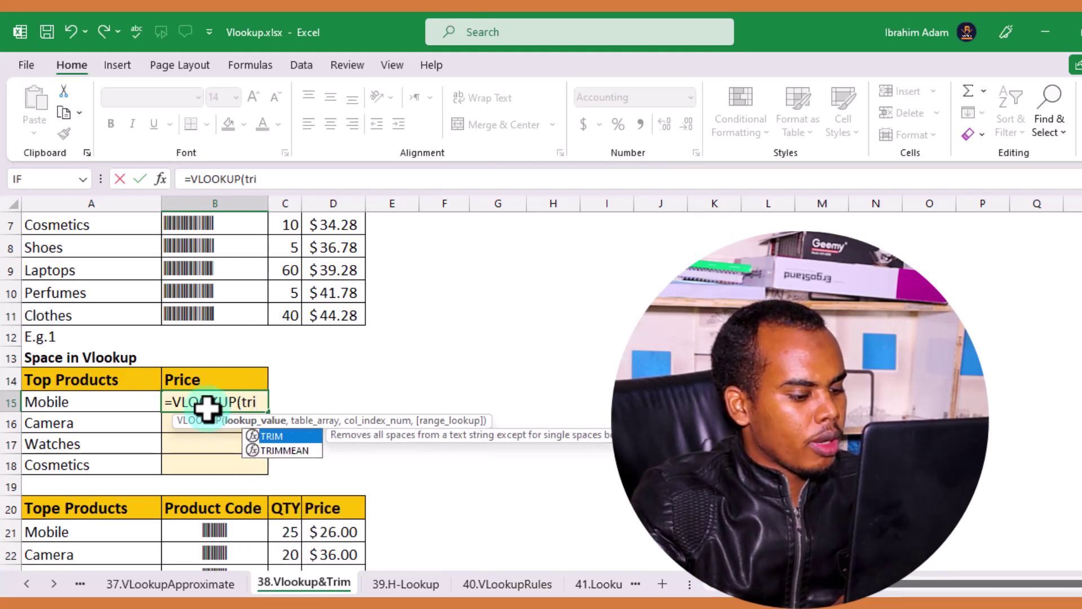
pyautogui.press('Tab')
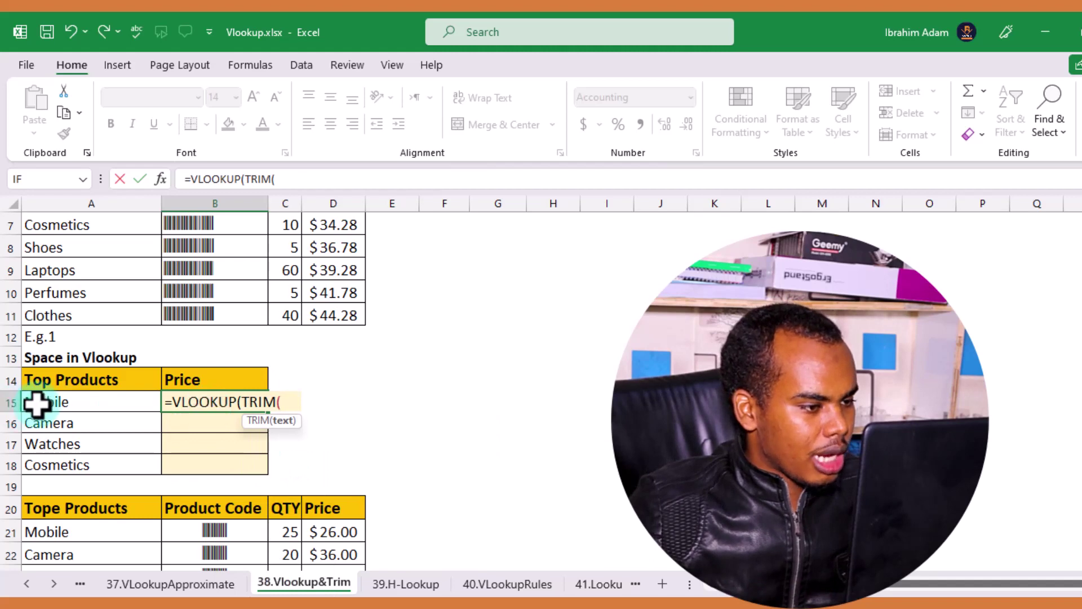
pyautogui.click(96, 403)
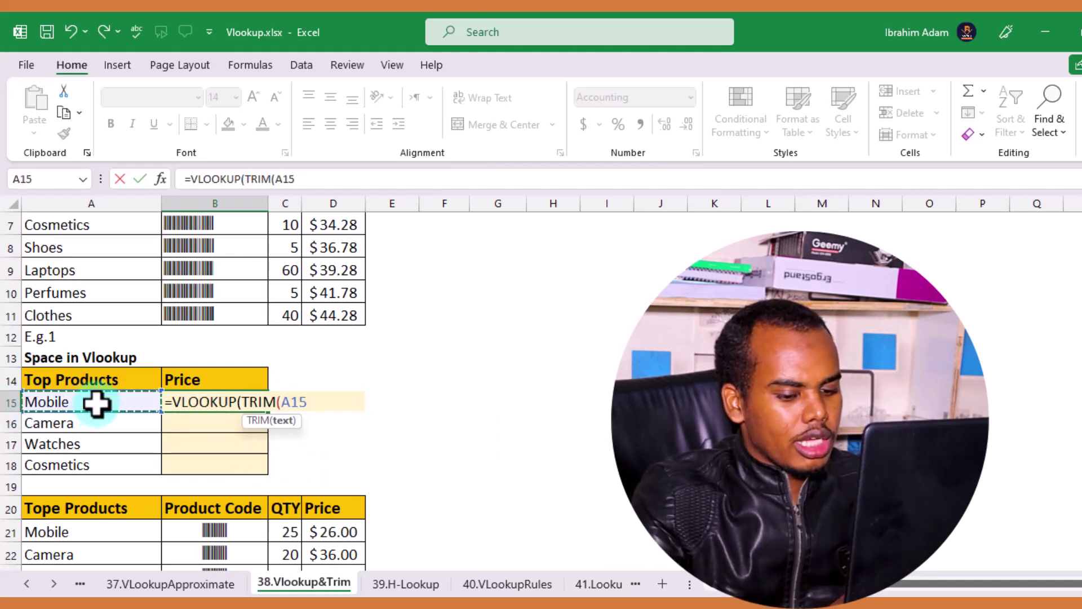
pyautogui.write('),')
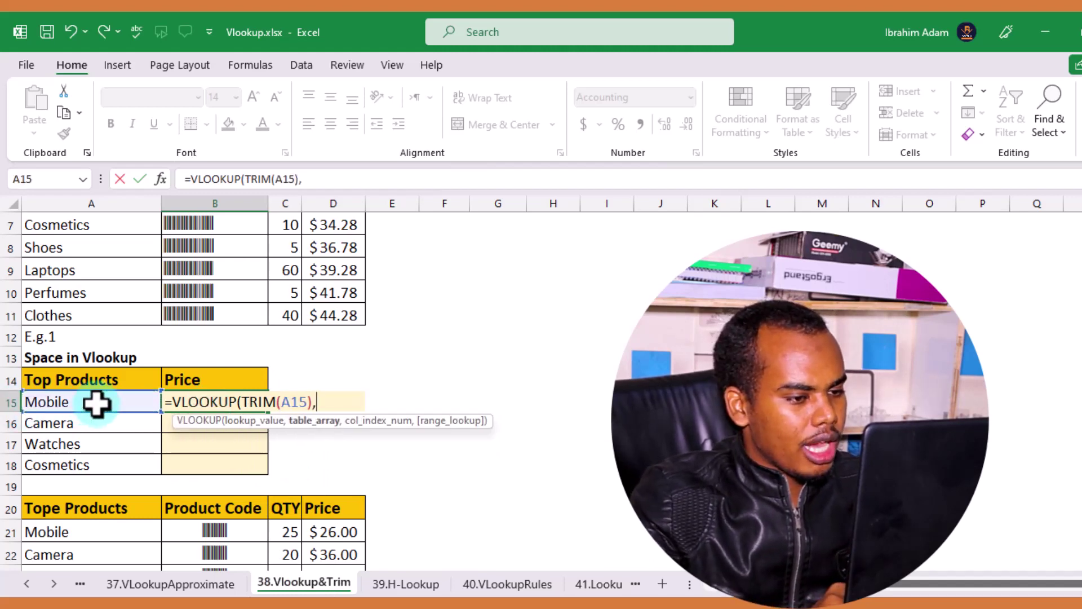
# Complete the B15 formula with the locked table range $A$4:$D$11, column index 4 and match type 0
pyautogui.scroll(2, 97, 403)
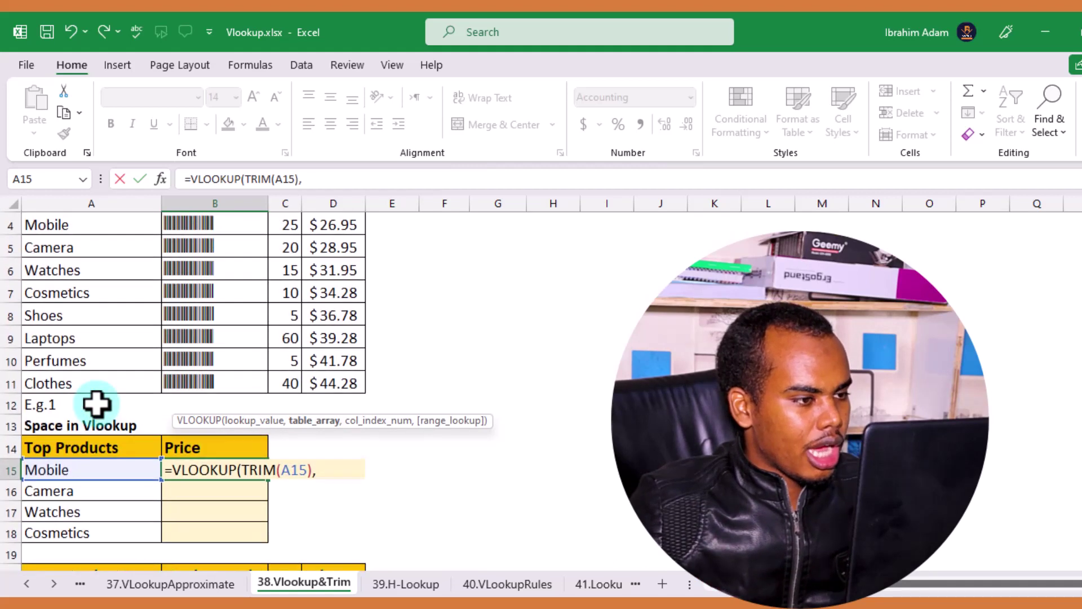
pyautogui.moveTo(107, 314); pyautogui.dragTo(319, 445)
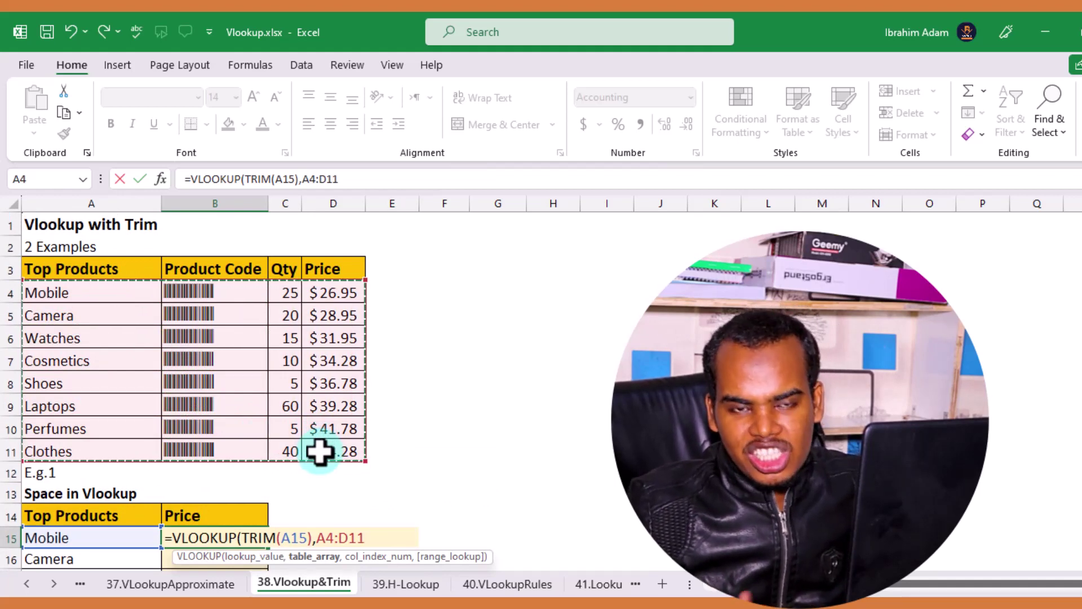
pyautogui.press('F4')
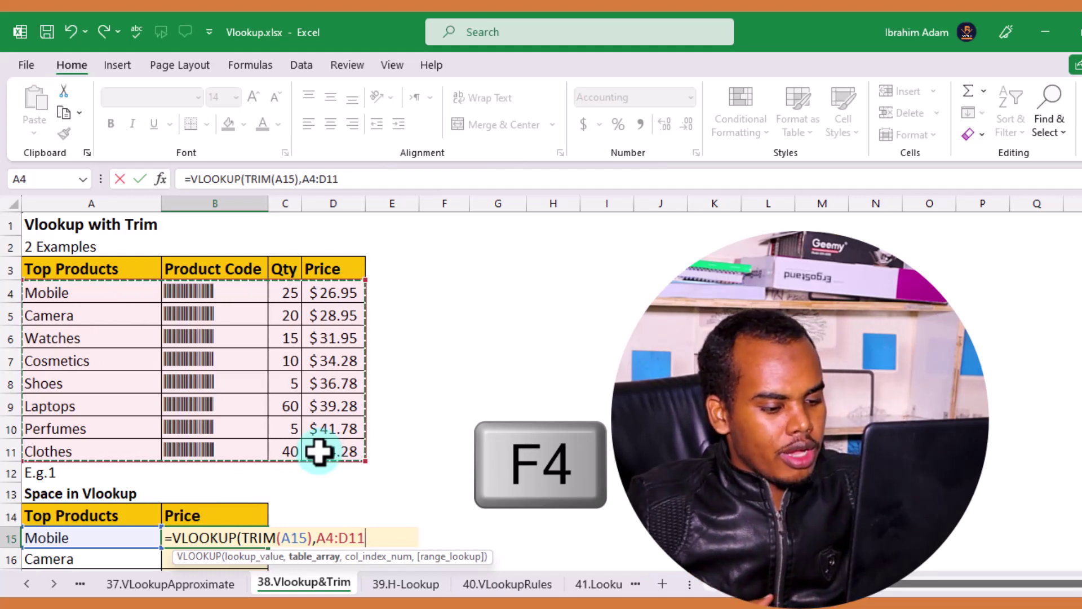
pyautogui.press('F4')
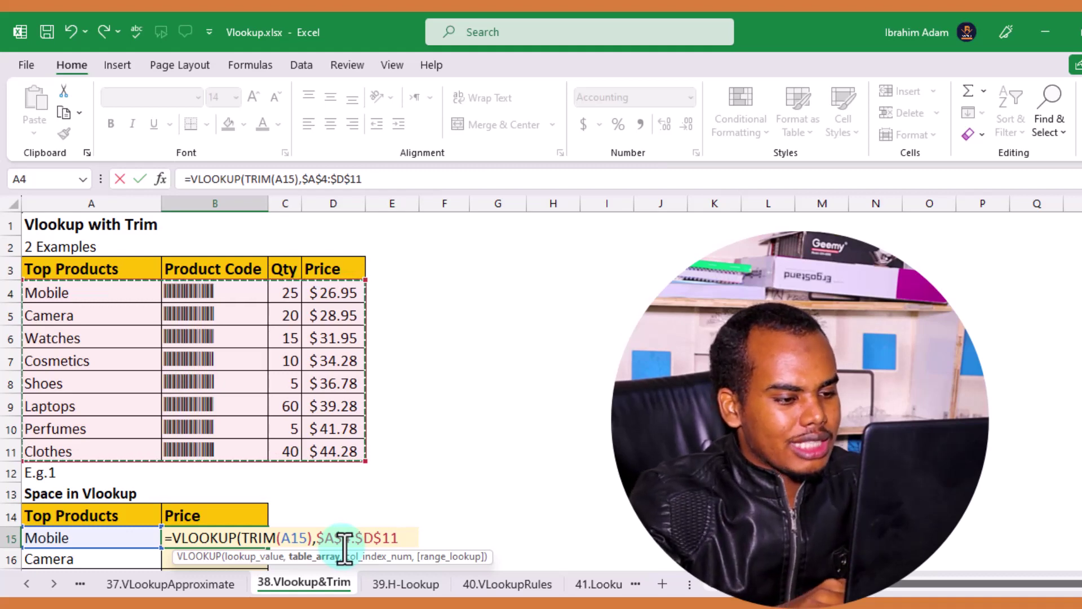
pyautogui.write(',')
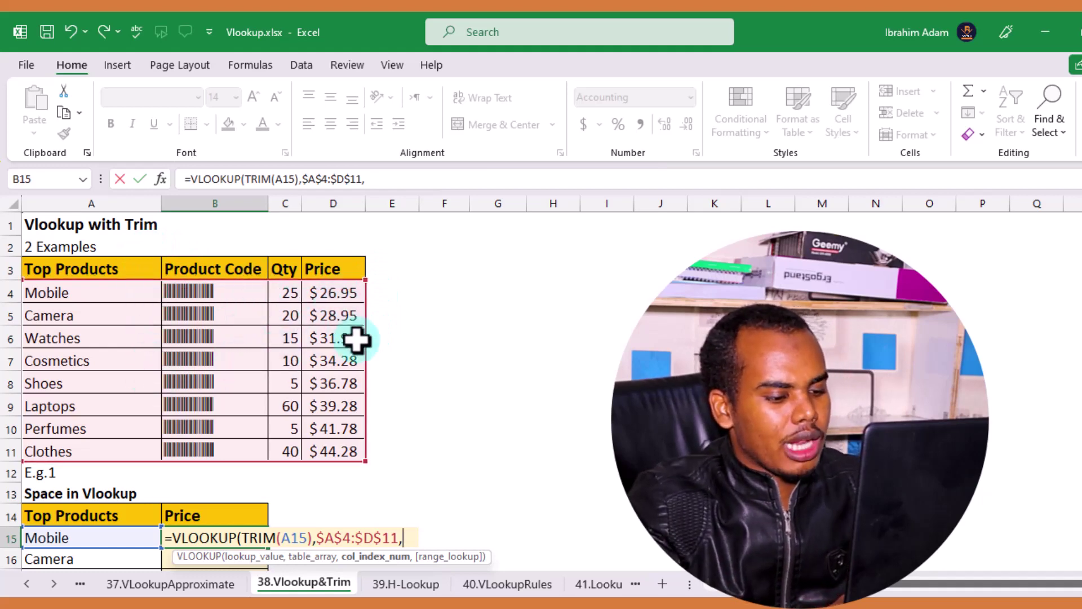
pyautogui.write('4,0')
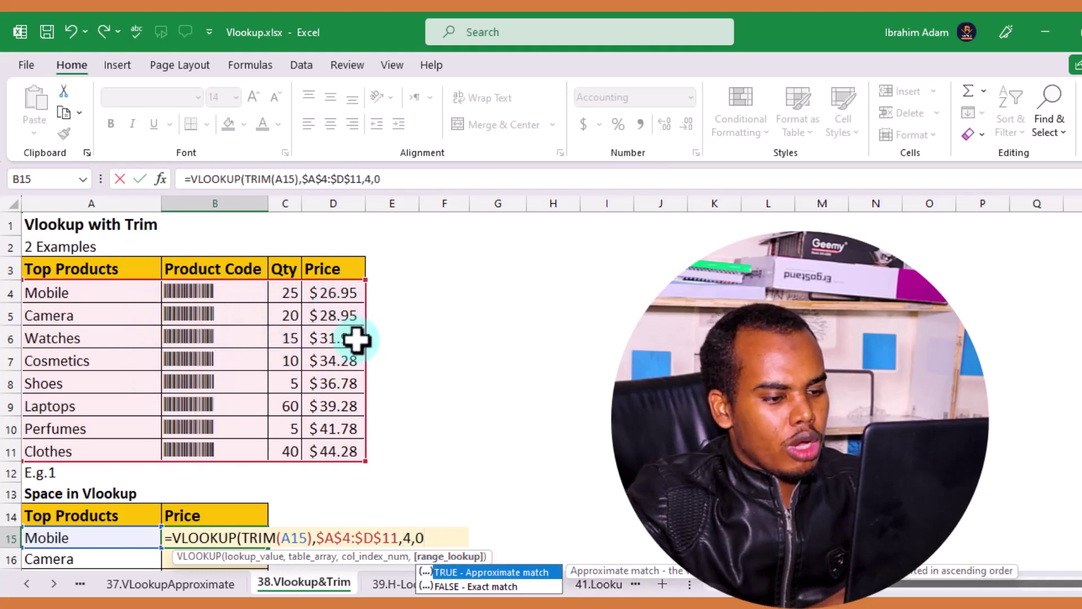
pyautogui.write(')')
pyautogui.press('Return')
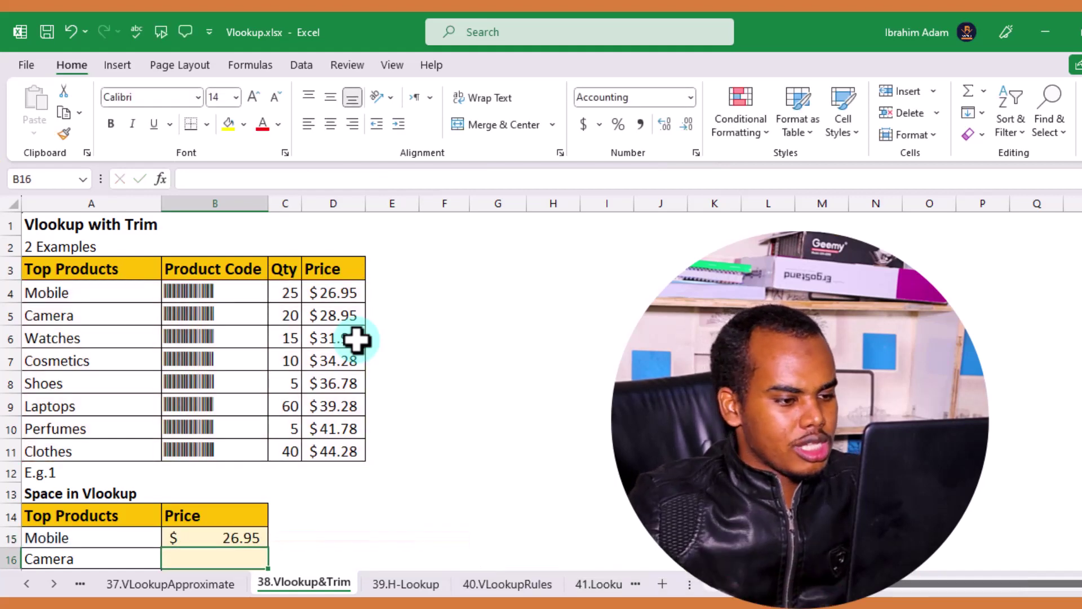
# Fill the B15 price formula down to B18 for the remaining products
pyautogui.scroll(-1, 378, 369)
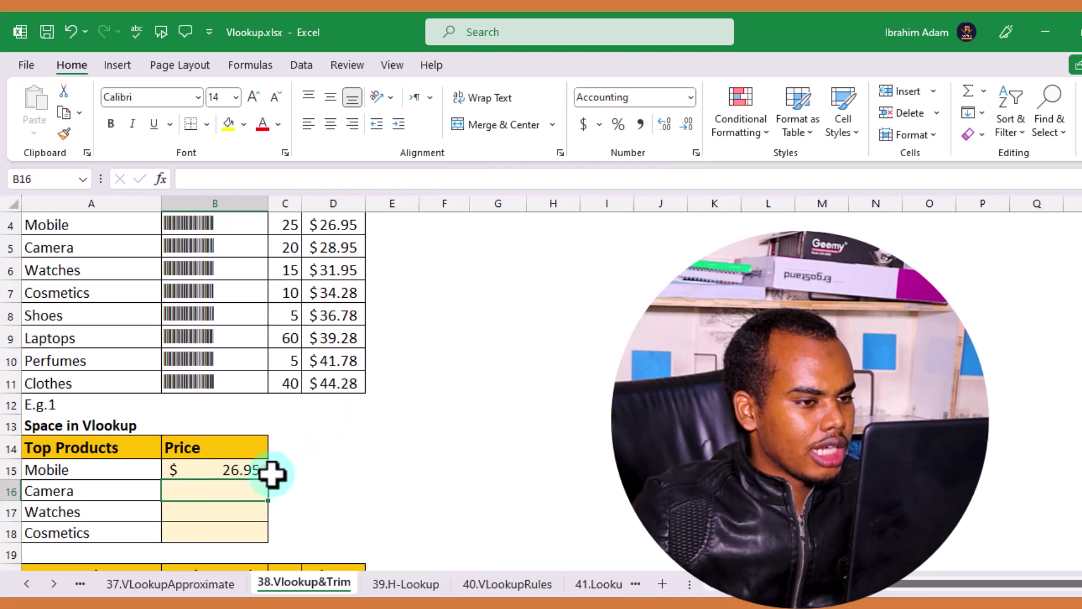
pyautogui.scroll(1, 299, 440)
pyautogui.scroll(-1, 293, 482)
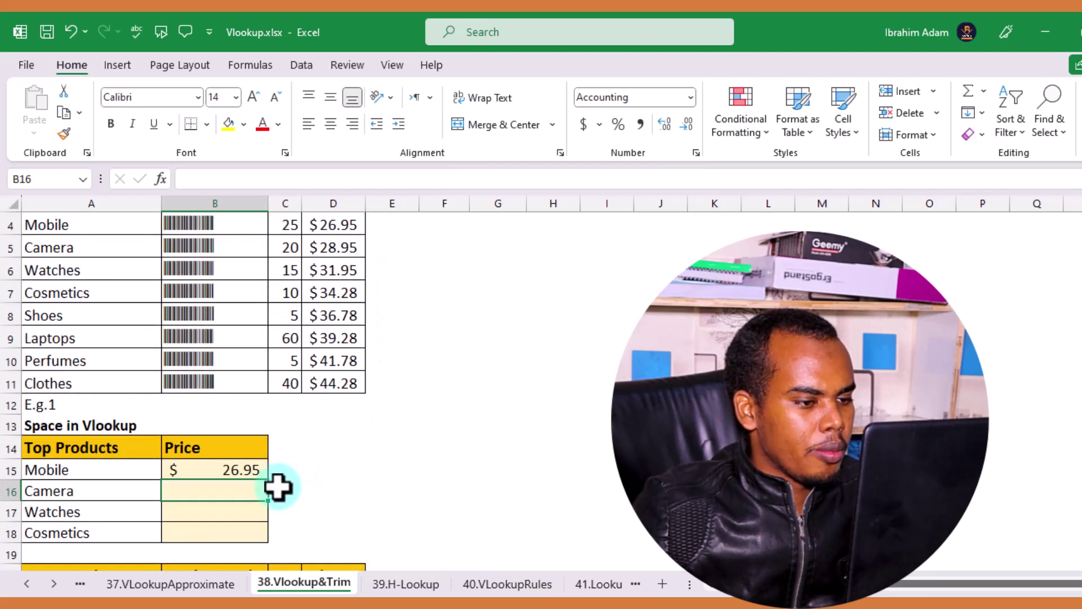
pyautogui.click(258, 472)
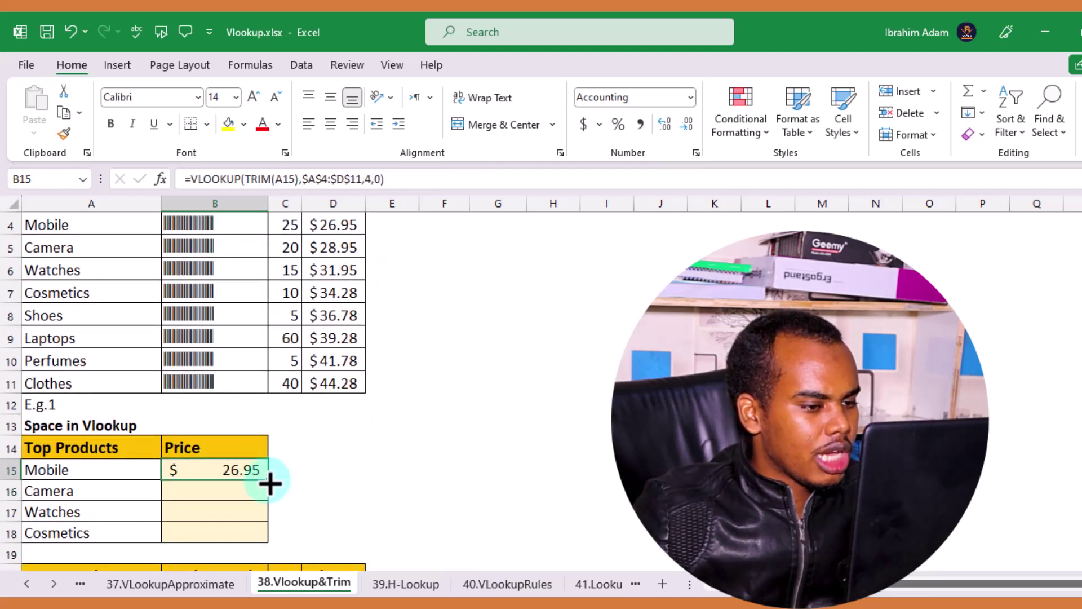
pyautogui.doubleClick(269, 480)
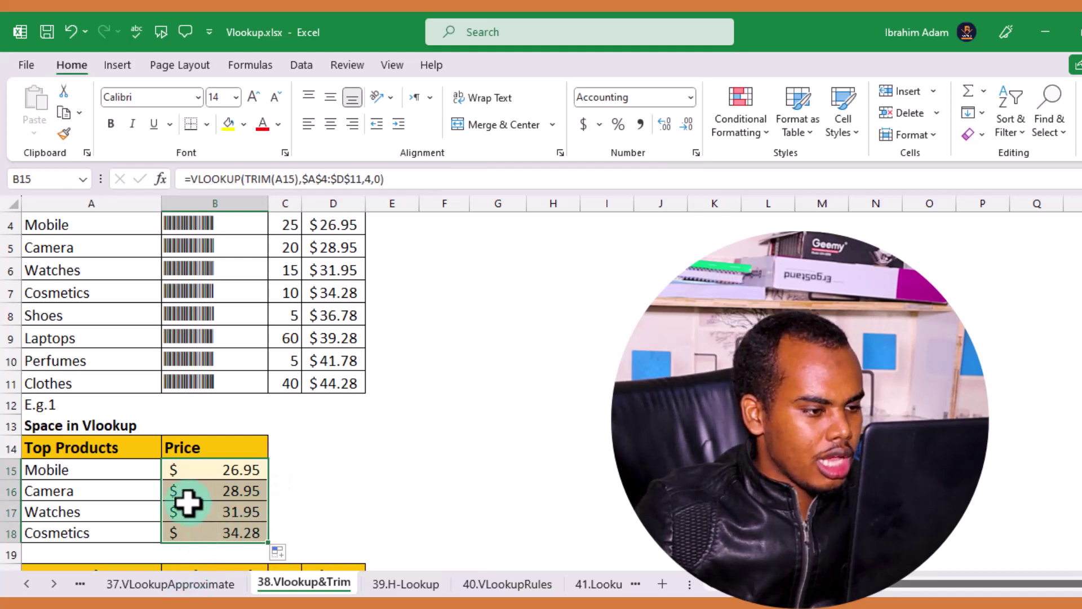
# Check the Mobile and Camera names in the second product table and Mobile in the E.g.2 list for trailing spaces
pyautogui.click(96, 493)
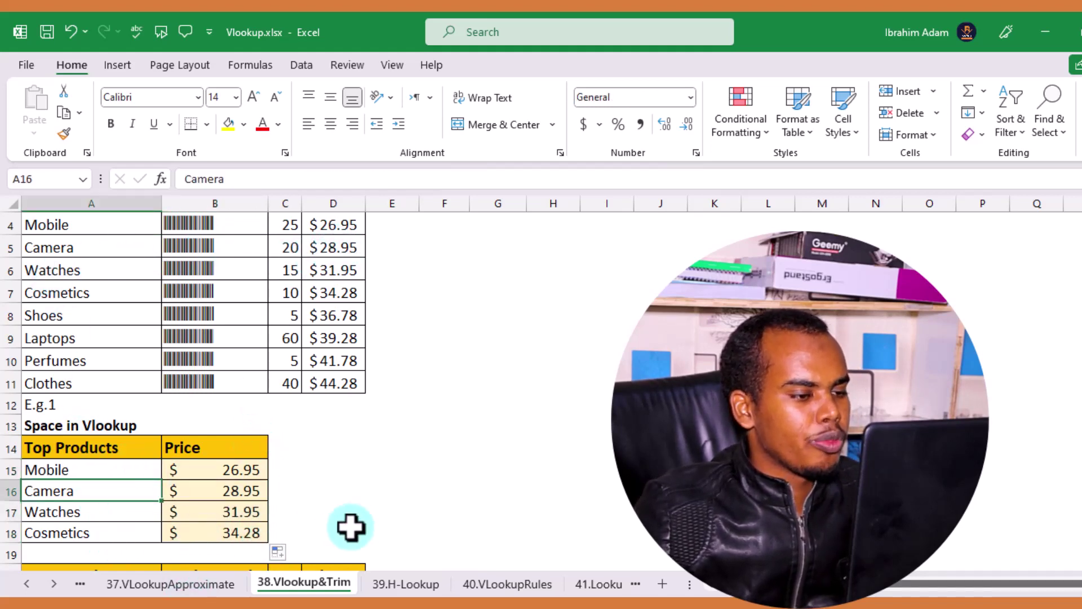
pyautogui.scroll(1, 355, 524)
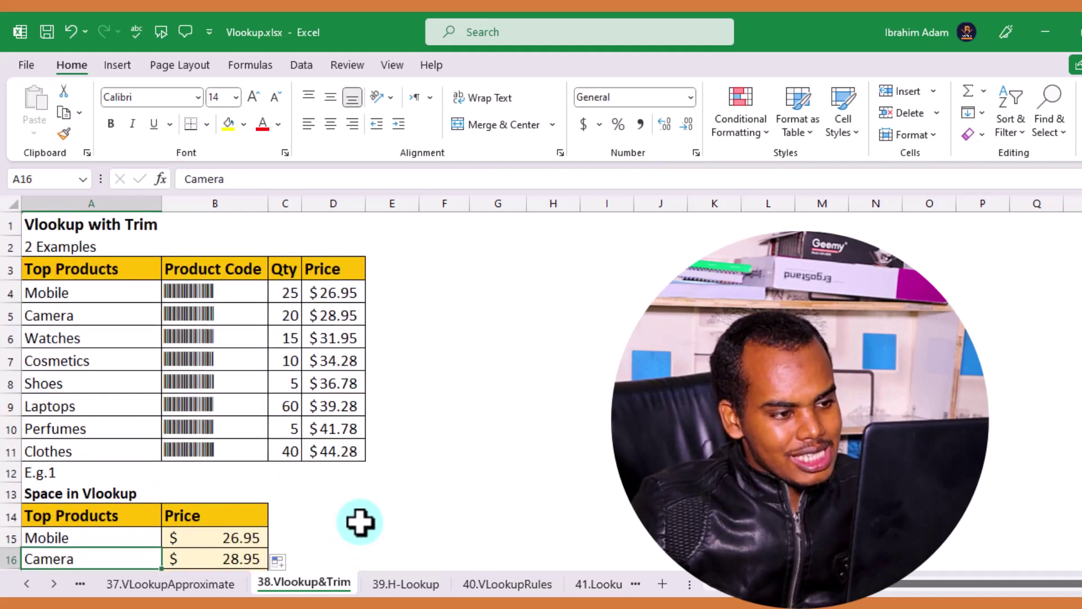
pyautogui.scroll(-1, 359, 522)
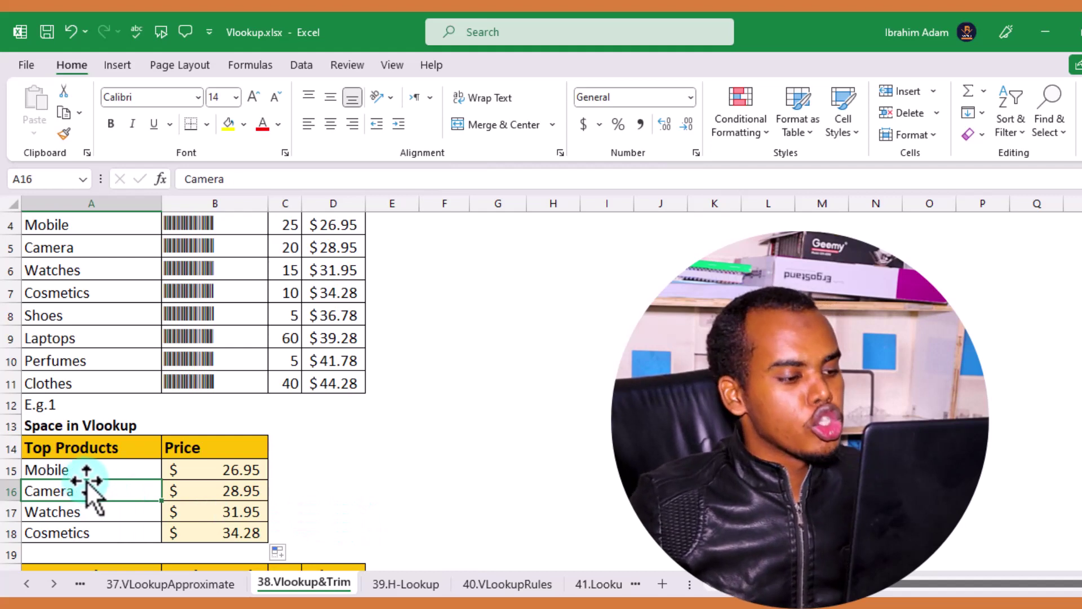
pyautogui.scroll(-3, 85, 480)
pyautogui.scroll(-2, 86, 479)
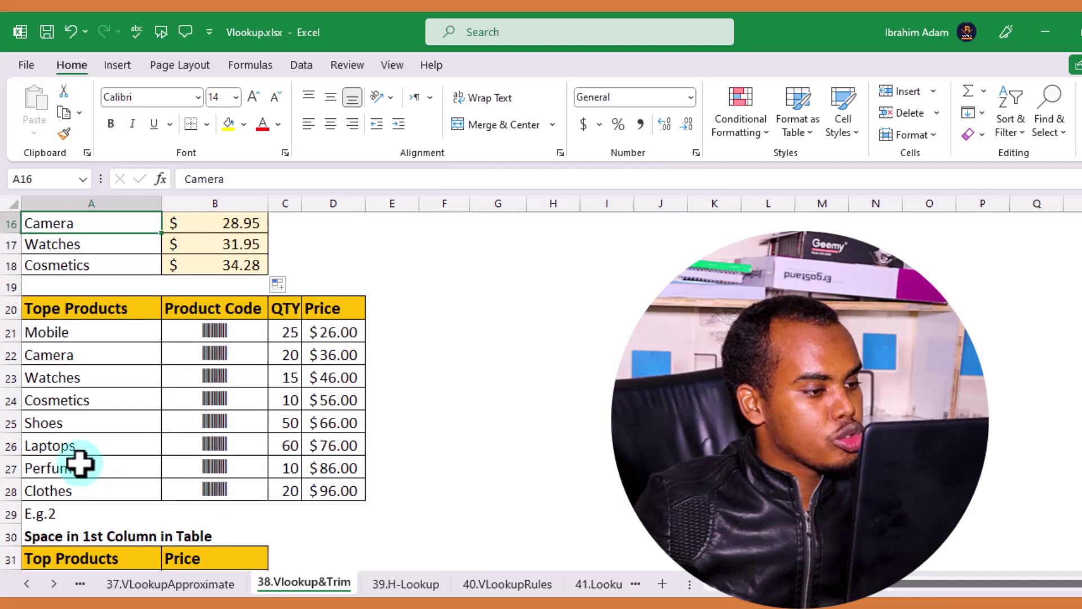
pyautogui.click(99, 332)
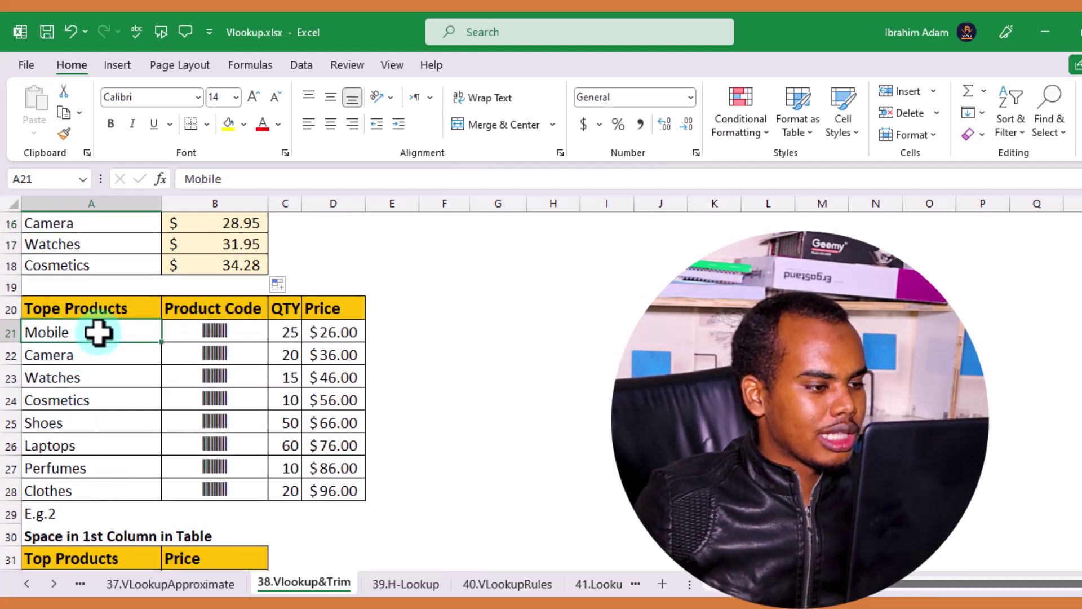
pyautogui.doubleClick(100, 334)
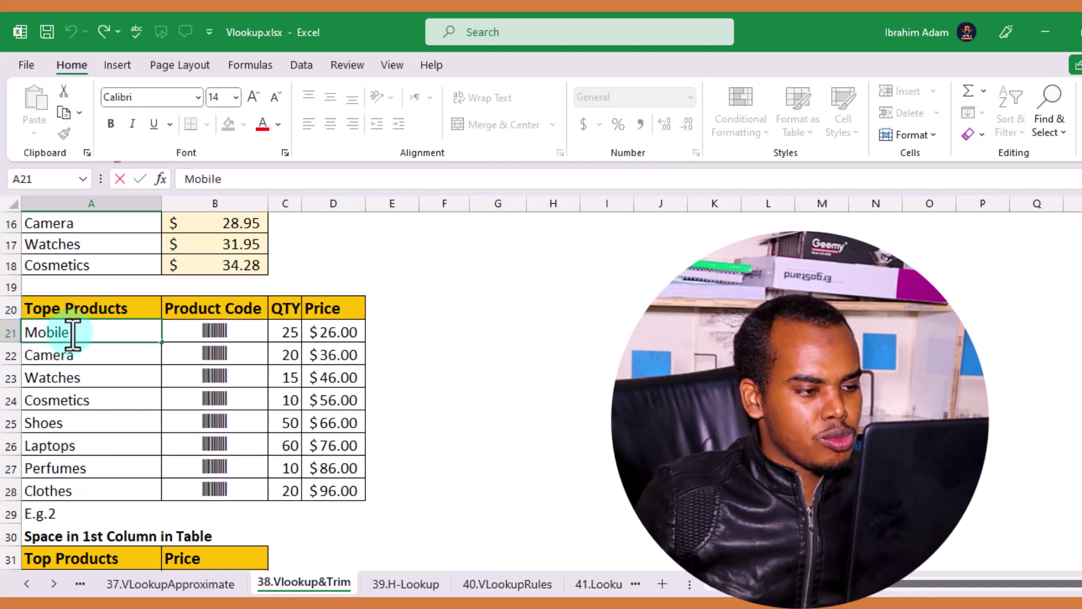
pyautogui.doubleClick(107, 355)
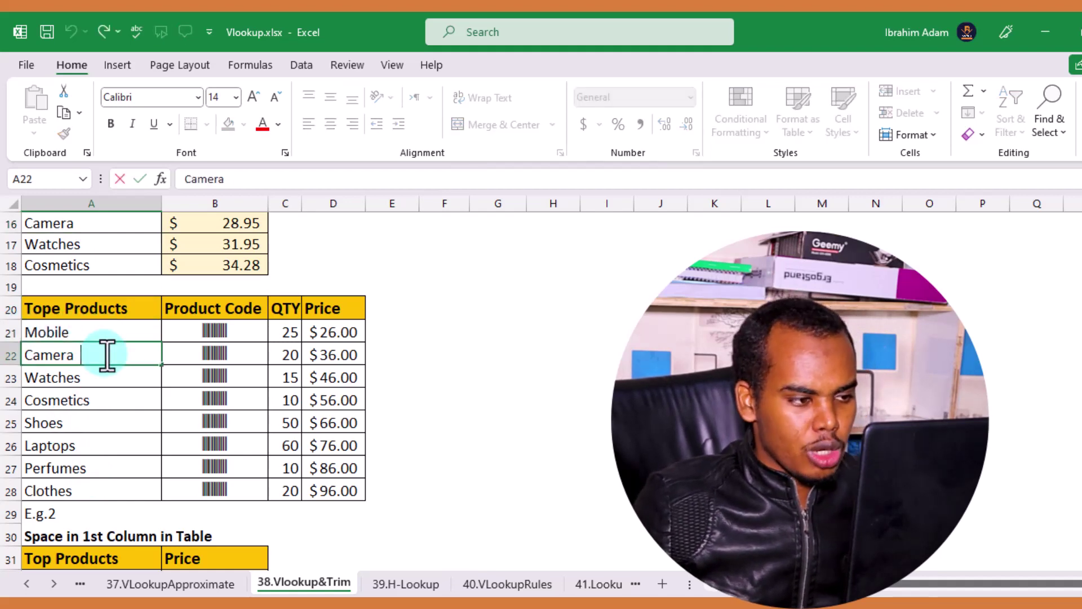
pyautogui.scroll(-3, 106, 355)
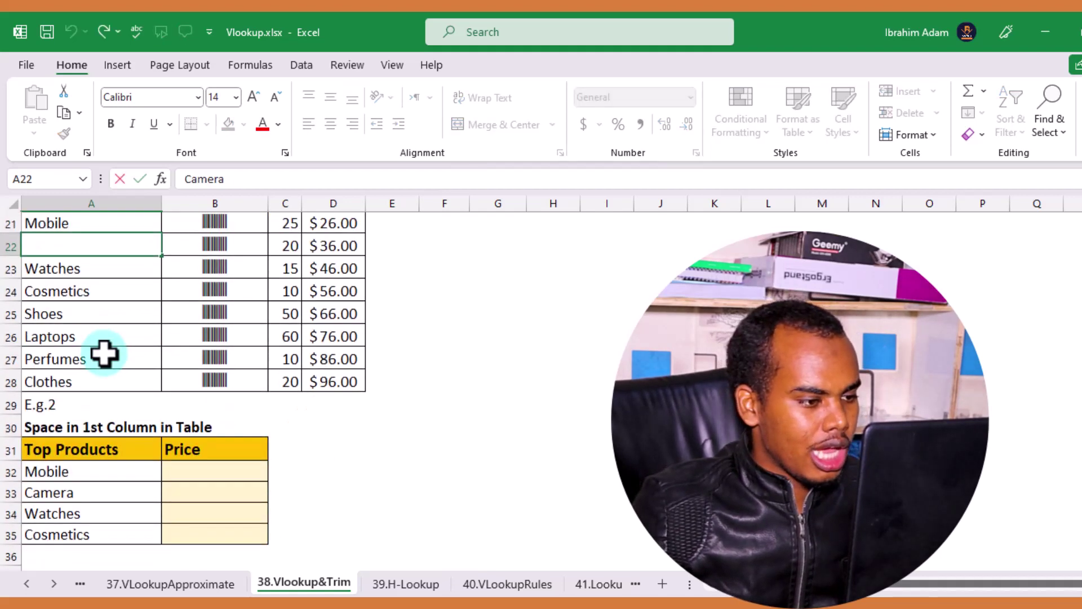
pyautogui.click(105, 451)
pyautogui.doubleClick(106, 450)
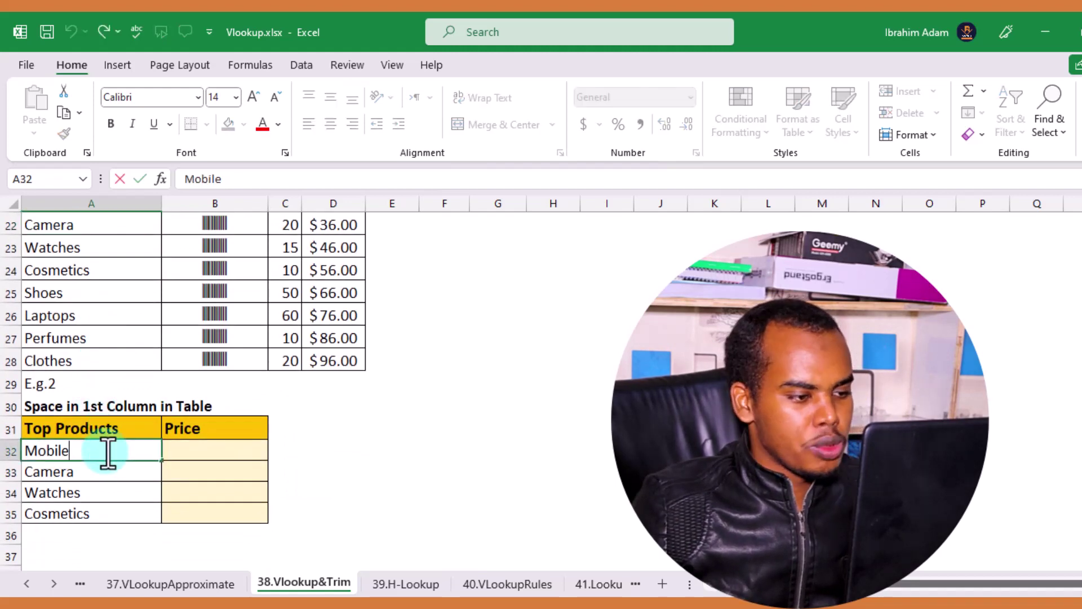
pyautogui.scroll(3, 107, 445)
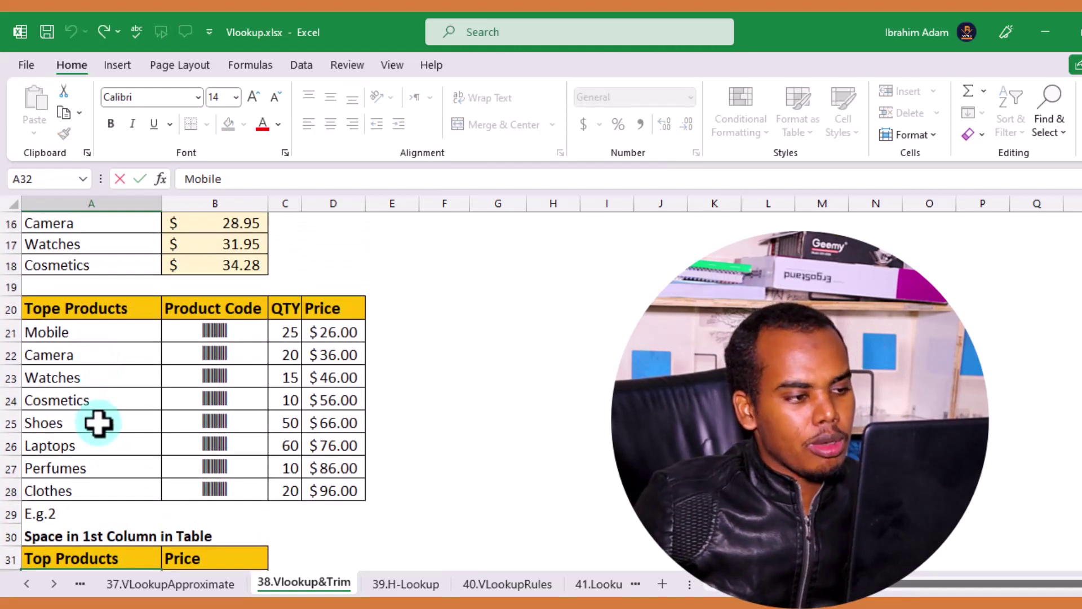
pyautogui.scroll(-3, 114, 428)
# Start a VLOOKUP formula in B32 for Mobile's price, using A32 as the lookup value
pyautogui.click(206, 452)
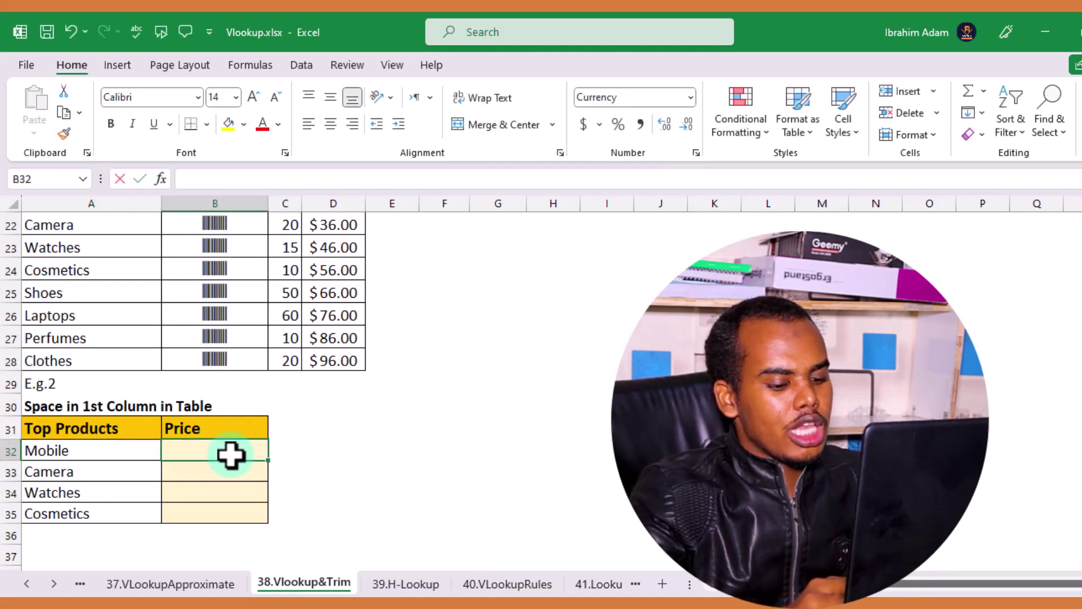
pyautogui.write('=vl')
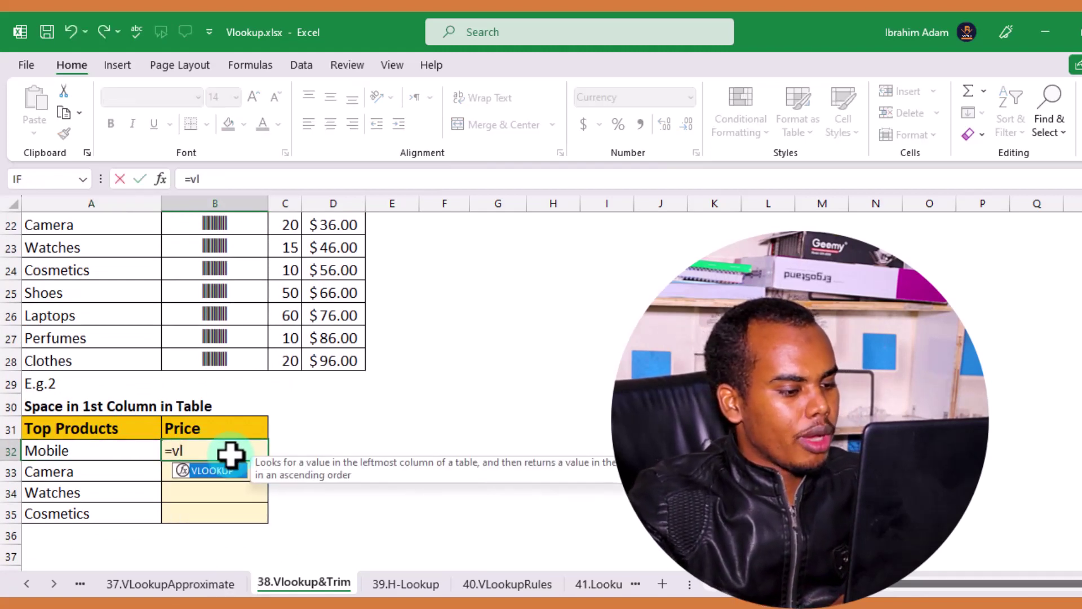
pyautogui.press('Tab')
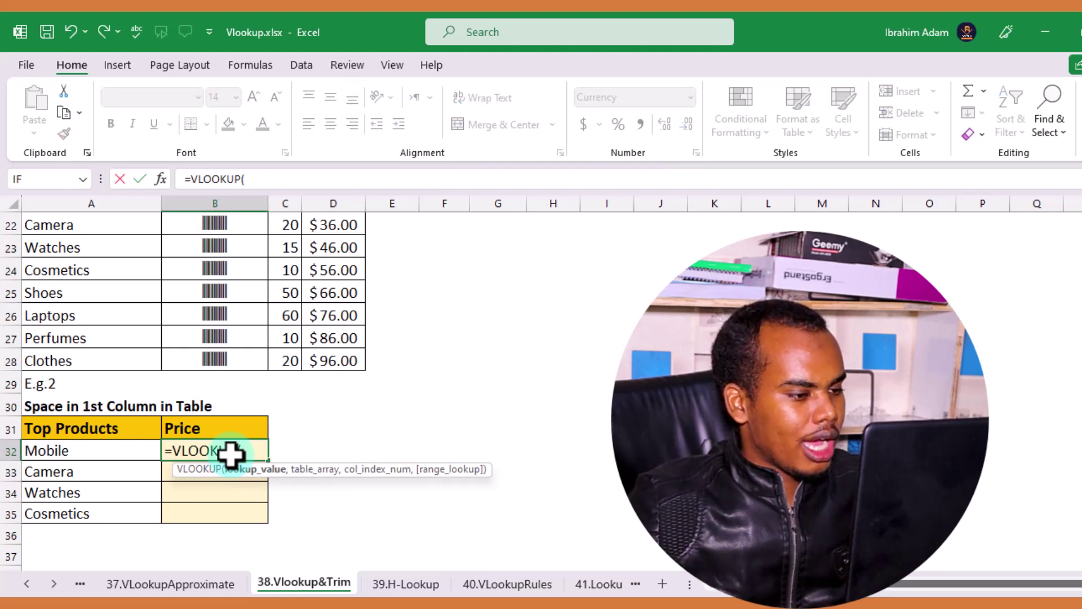
pyautogui.click(120, 451)
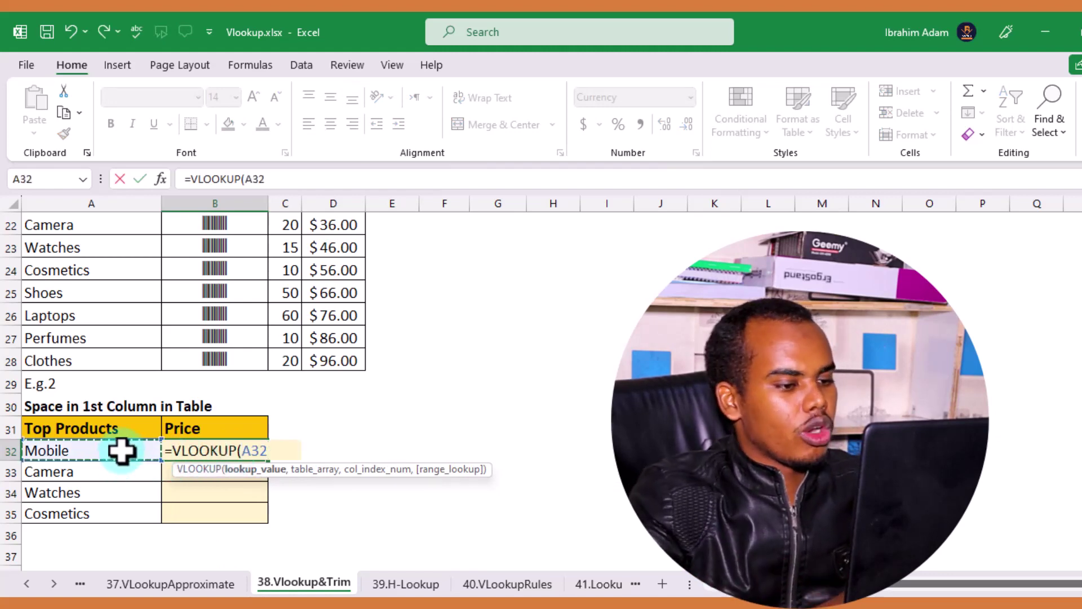
pyautogui.write(',')
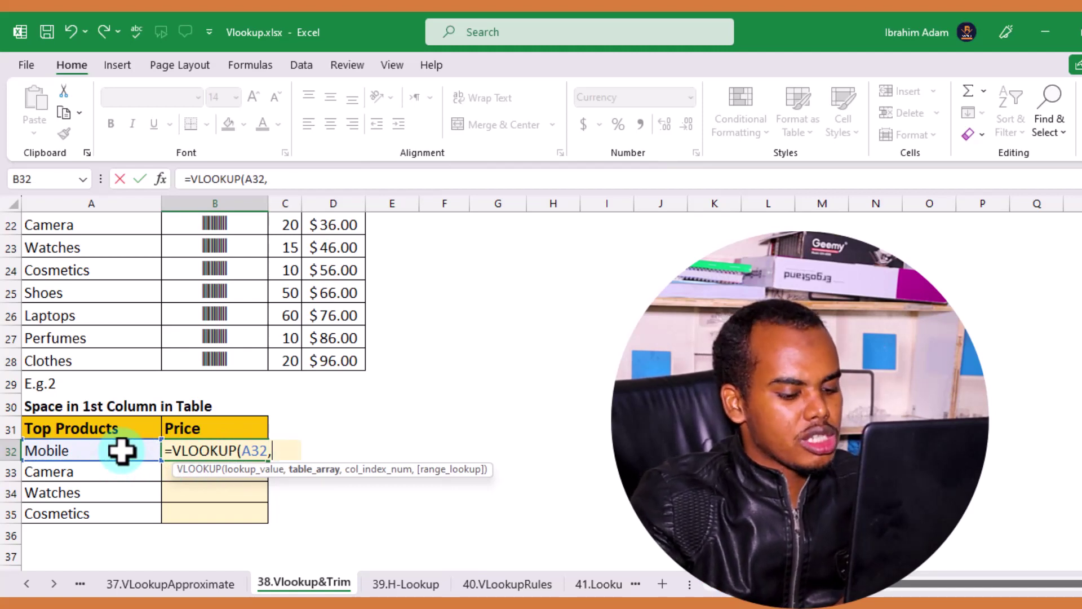
# Complete the B32 formula with TRIM($A$21:$D$28) as the table array, column index 4 and match type 0
pyautogui.write('tri')
pyautogui.press('Tab')
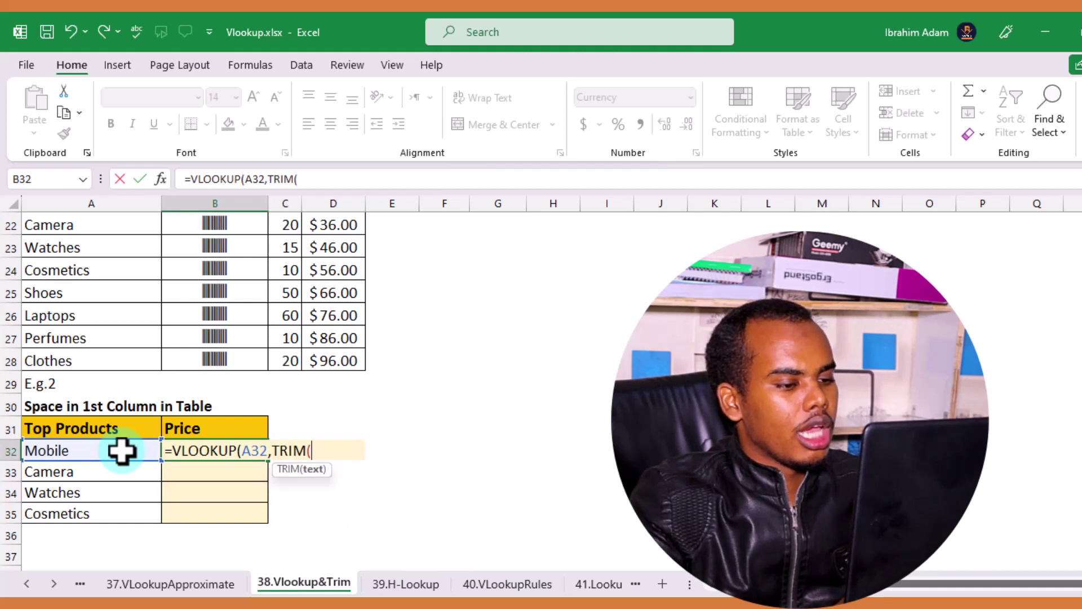
pyautogui.scroll(1, 128, 374)
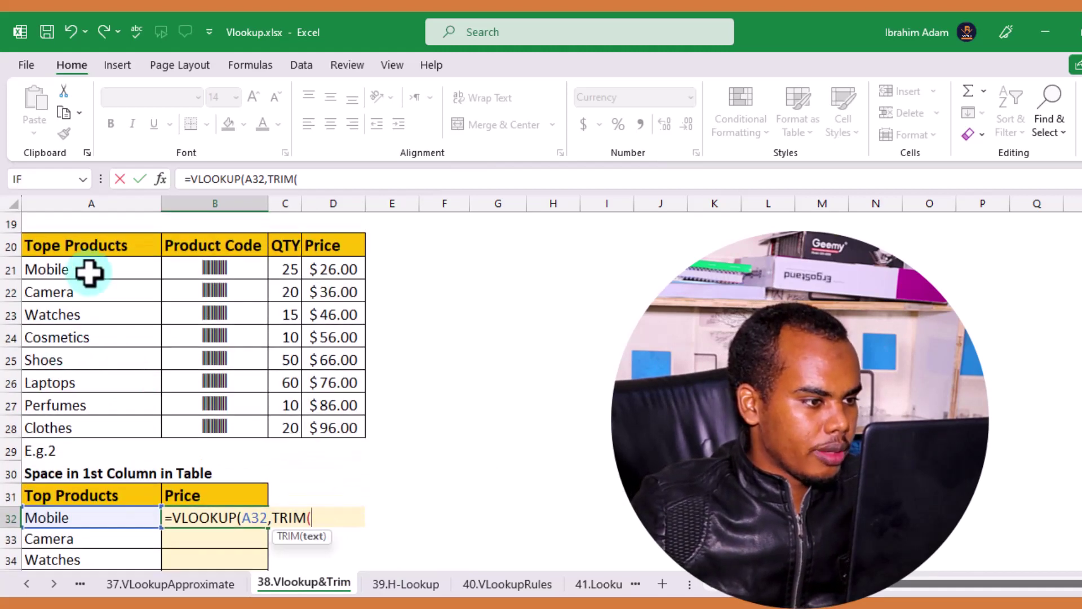
pyautogui.moveTo(84, 273); pyautogui.dragTo(322, 417)
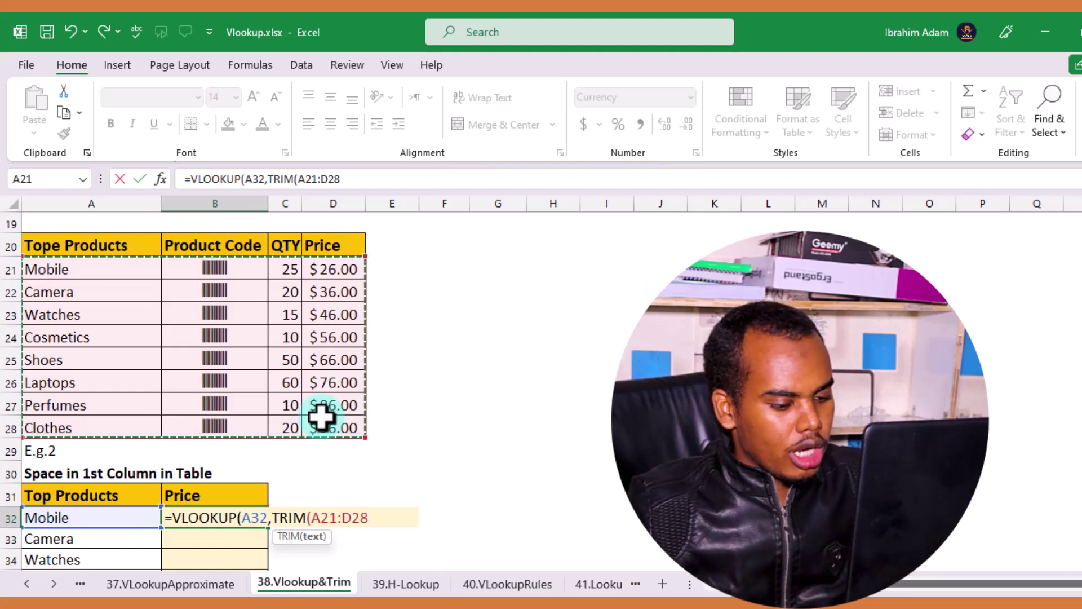
pyautogui.press('F4')
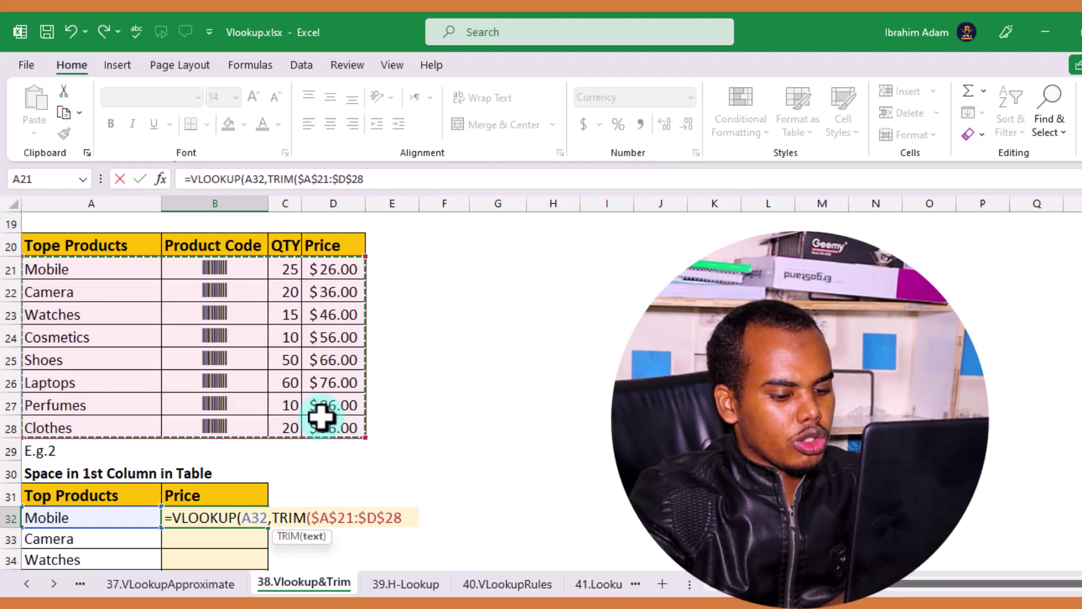
pyautogui.write('),')
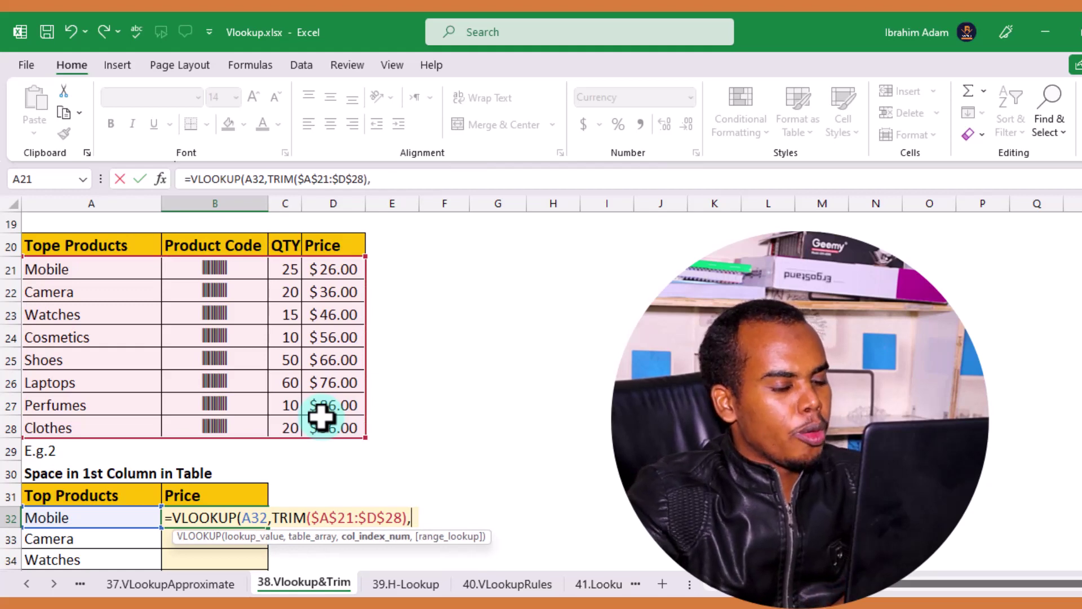
pyautogui.write('4,')
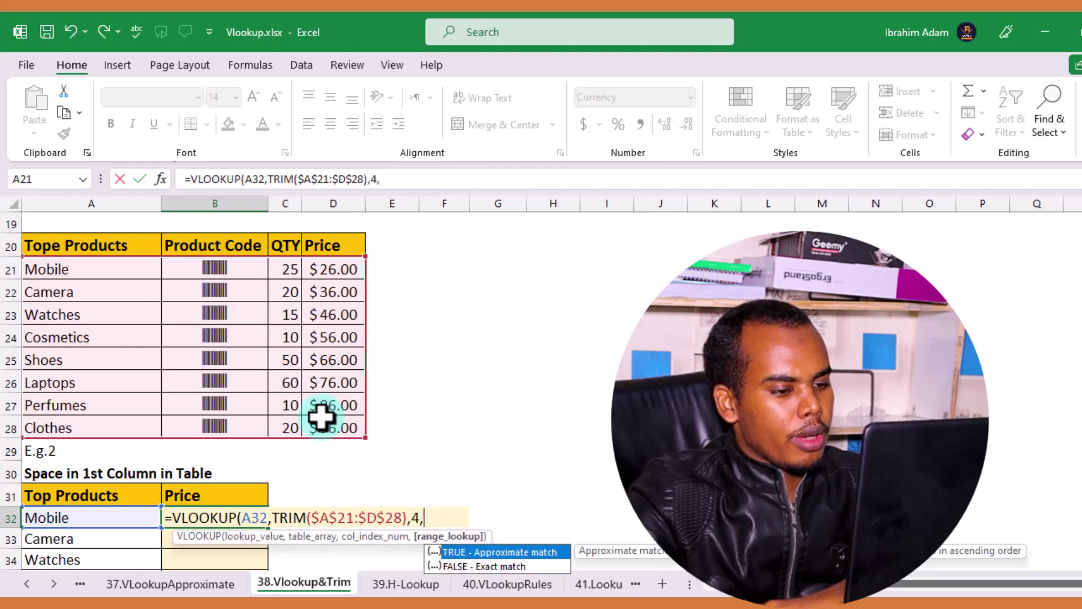
pyautogui.write('0)')
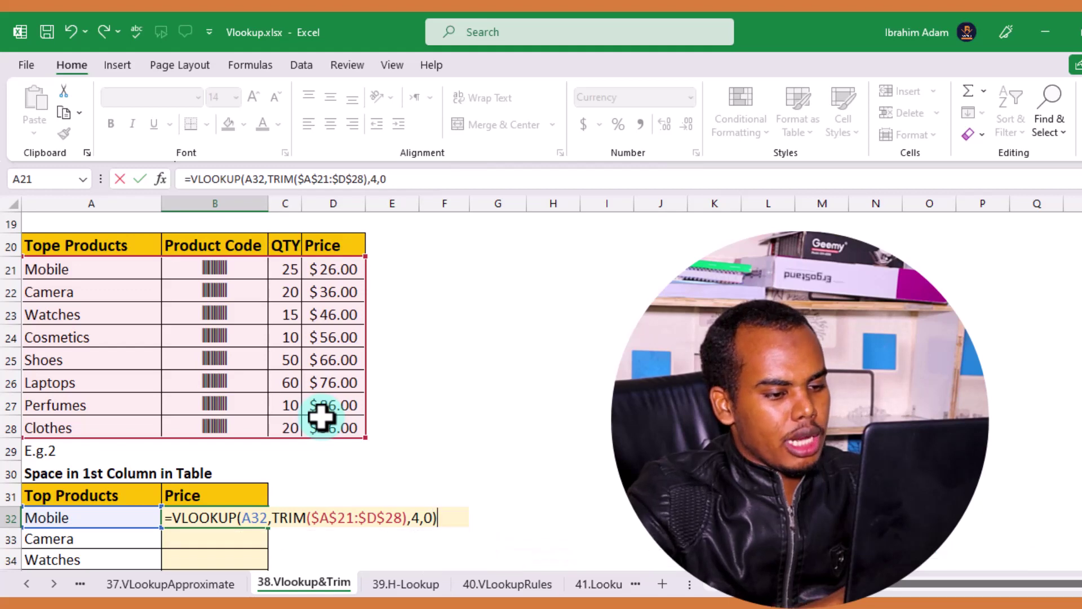
pyautogui.press('Return')
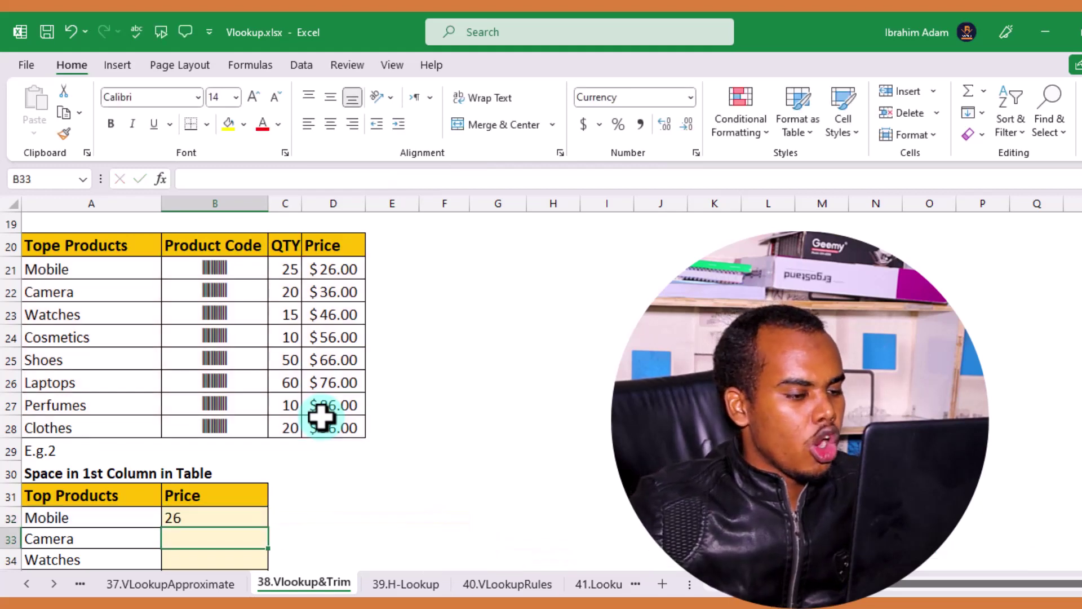
# Fill the B32 price formula down to B35 for Camera, Watches and Cosmetics
pyautogui.scroll(-1, 218, 514)
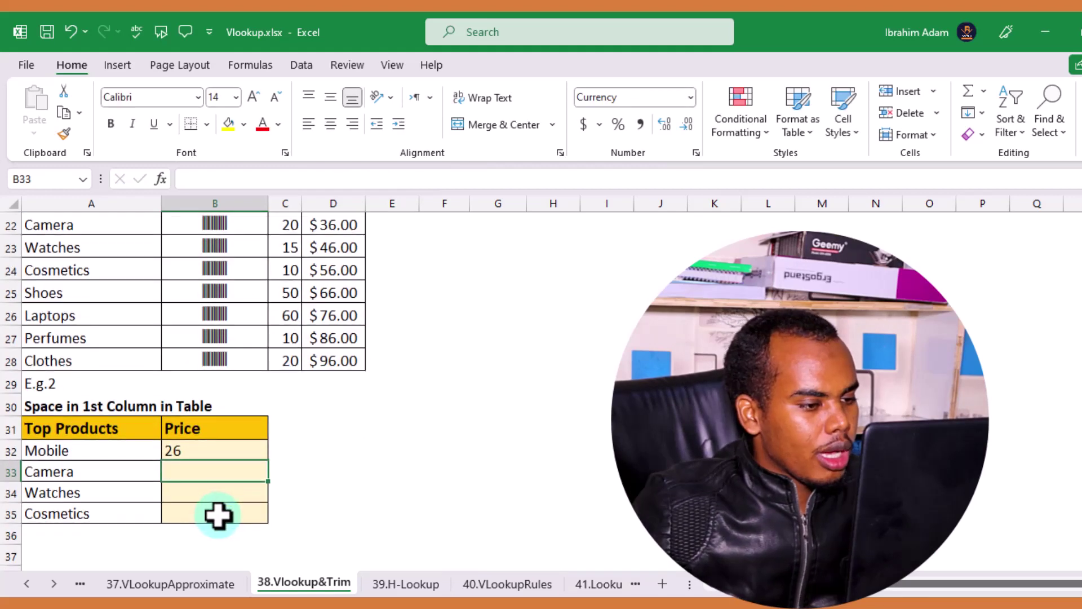
pyautogui.click(215, 450)
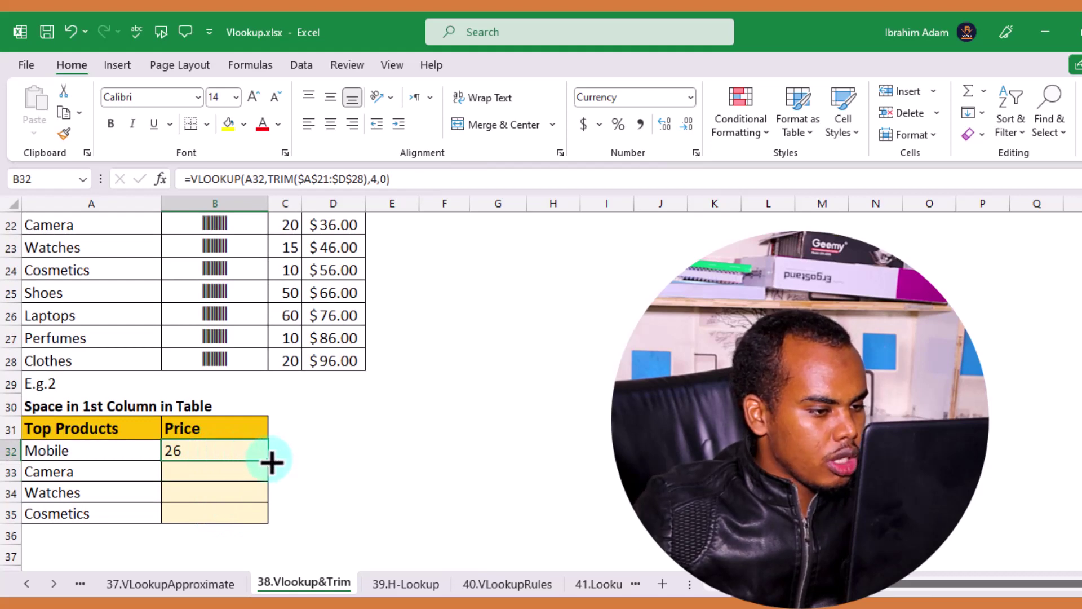
pyautogui.doubleClick(271, 462)
pyautogui.scroll(1, 243, 470)
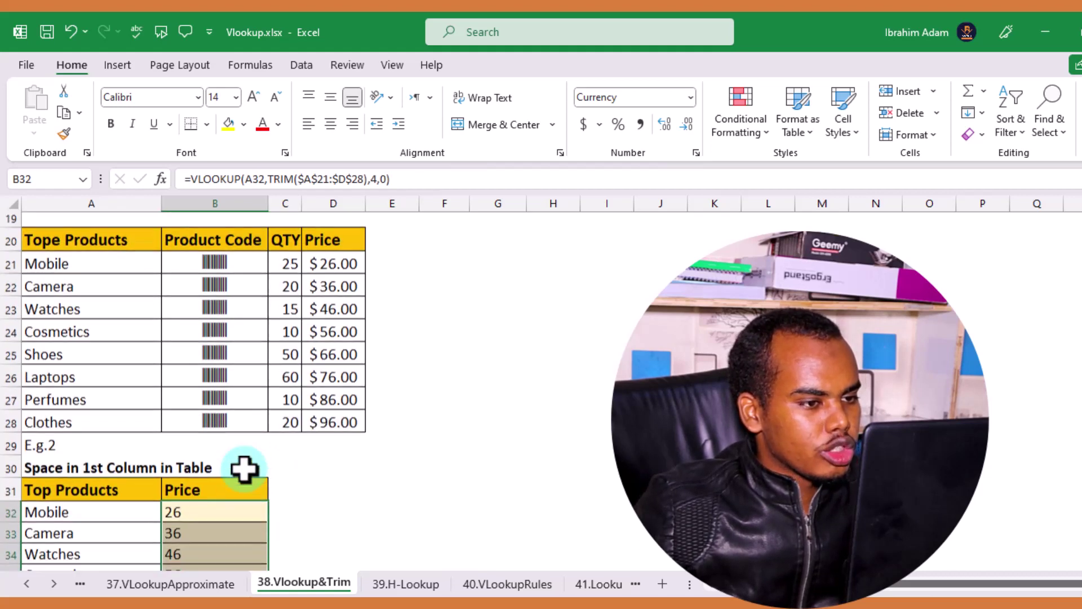
pyautogui.scroll(-1, 237, 471)
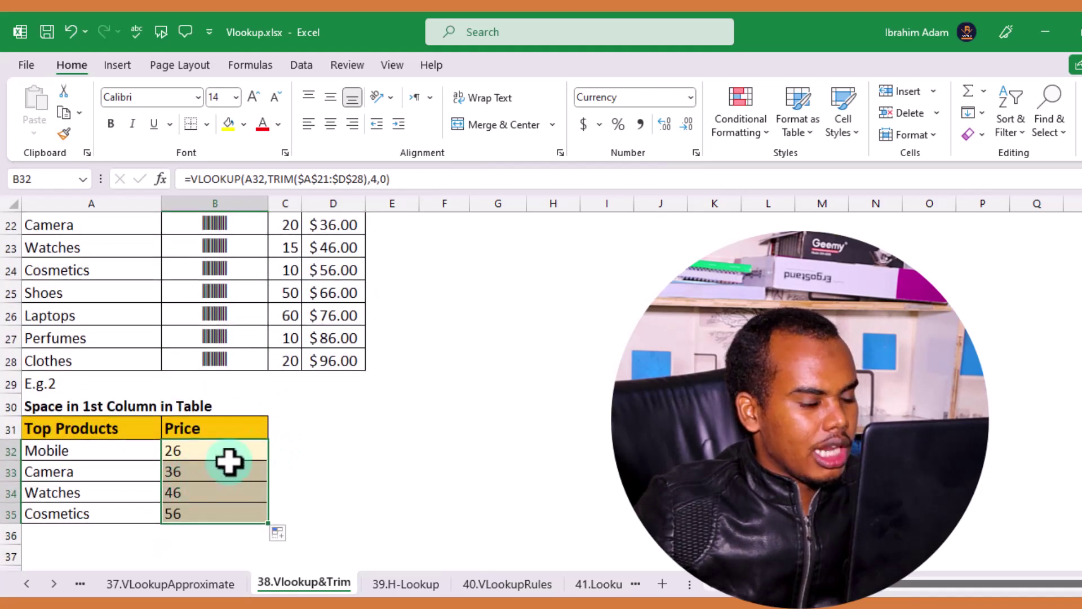
# Append +0 to the VLOOKUP formula in B32 and fill the updated formula down to B35
pyautogui.click(241, 452)
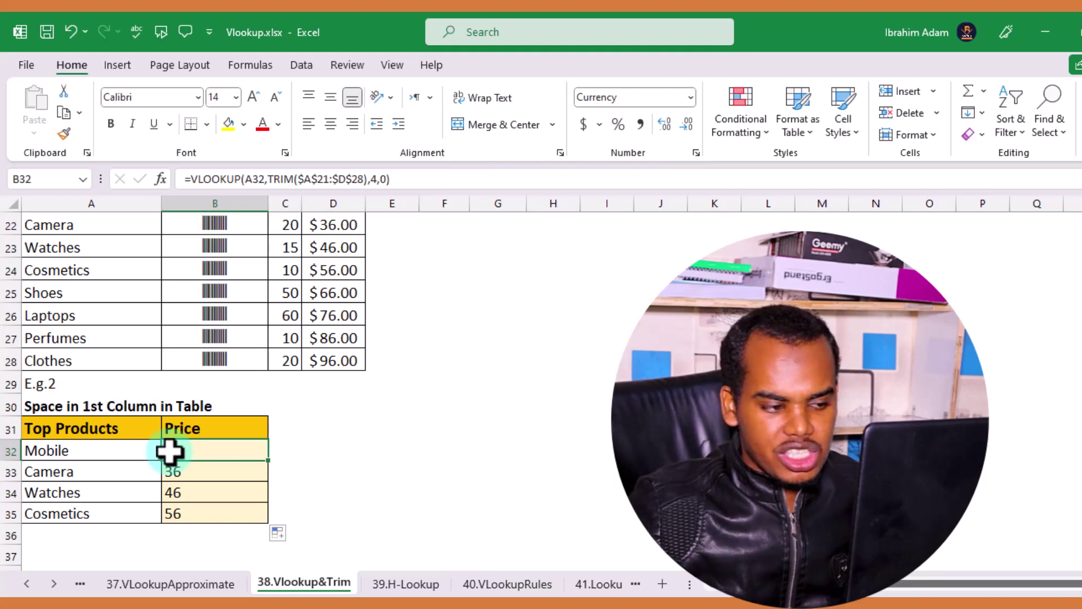
pyautogui.scroll(1, 169, 451)
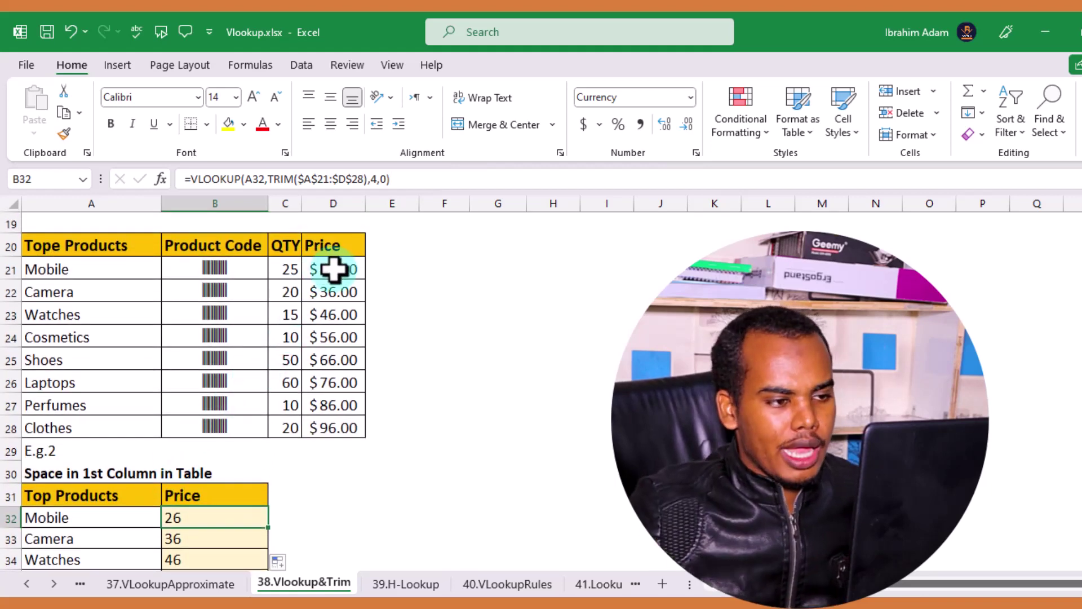
pyautogui.scroll(-1, 261, 507)
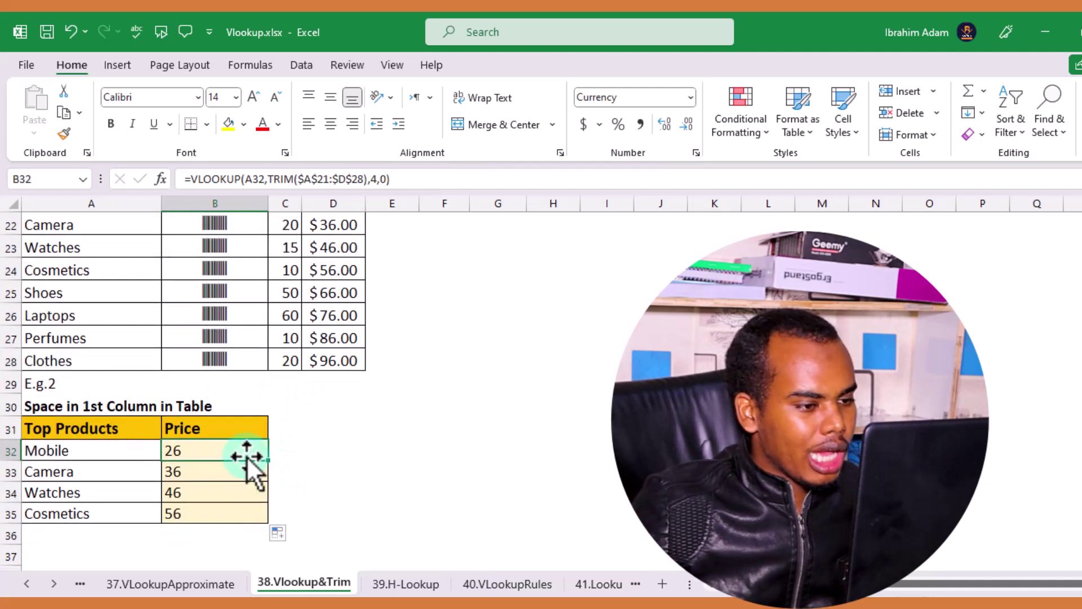
pyautogui.click(631, 96)
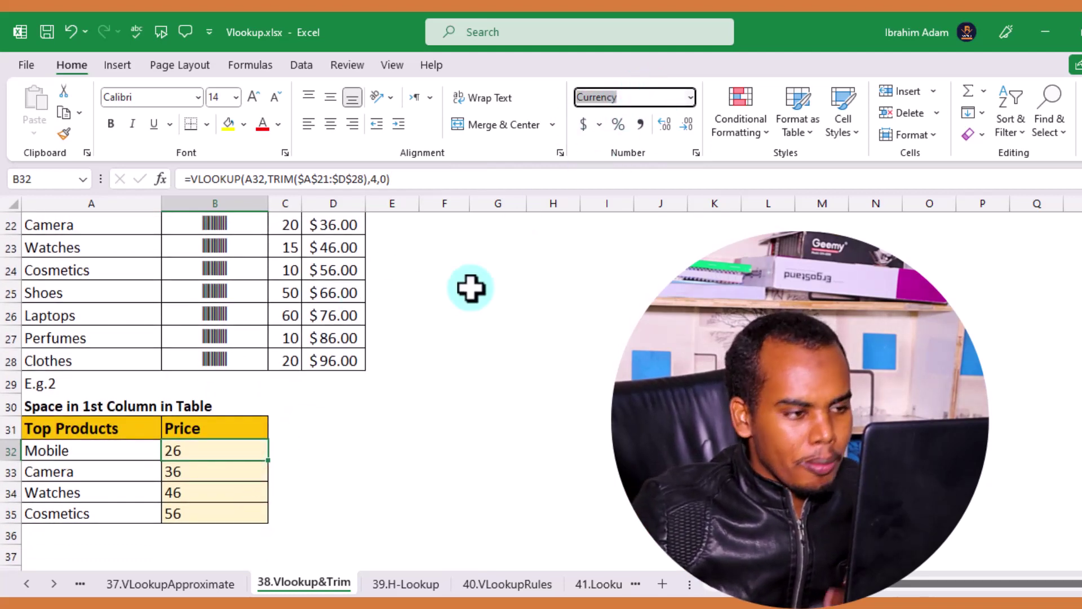
pyautogui.click(224, 449)
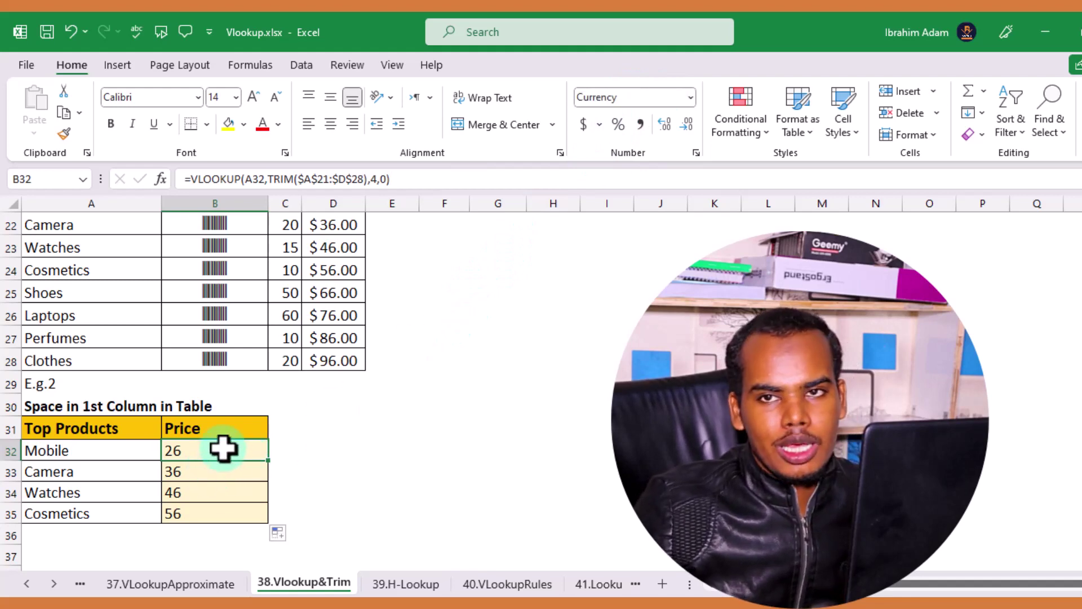
pyautogui.doubleClick(224, 449)
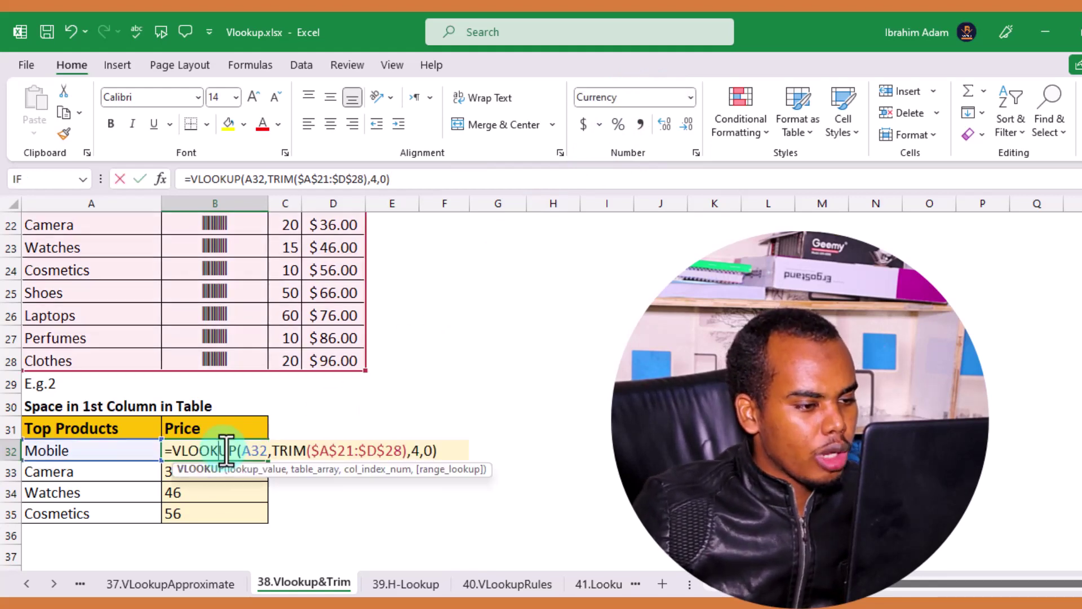
pyautogui.click(441, 449)
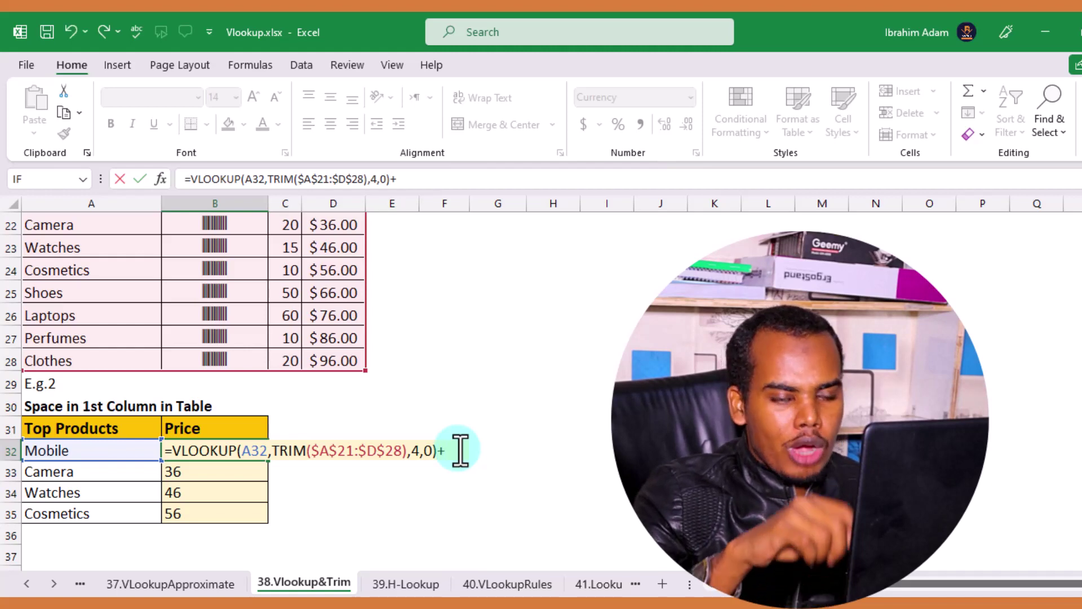
pyautogui.write('+0')
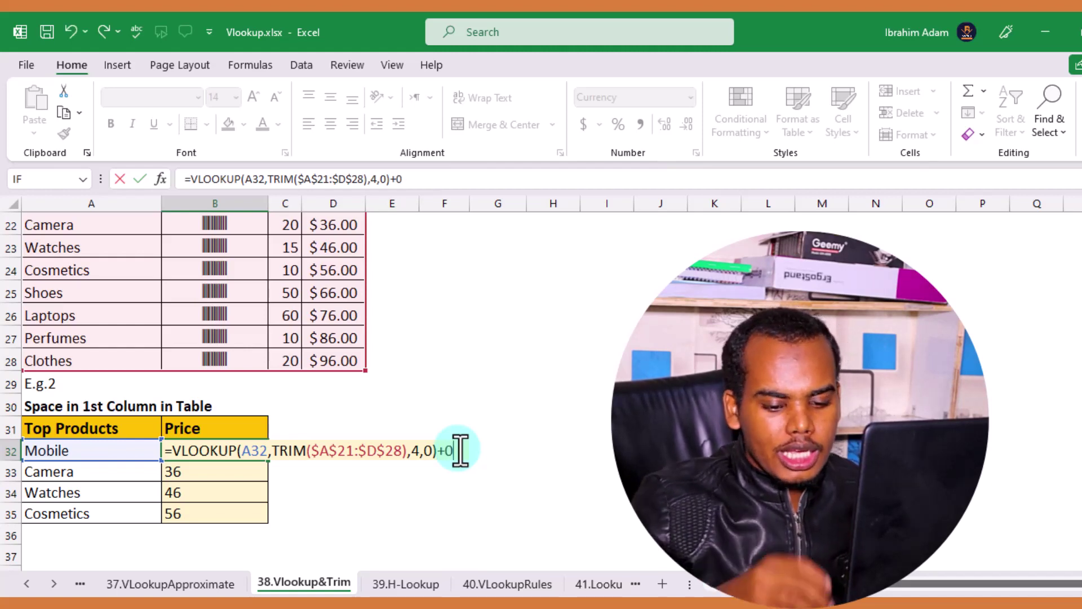
pyautogui.press('Return')
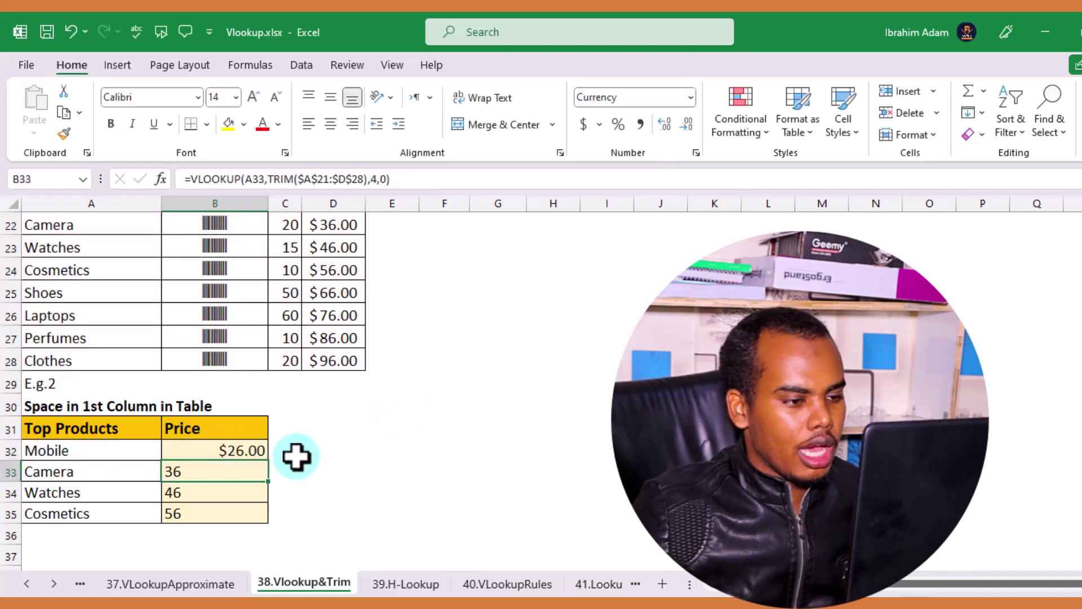
pyautogui.click(242, 451)
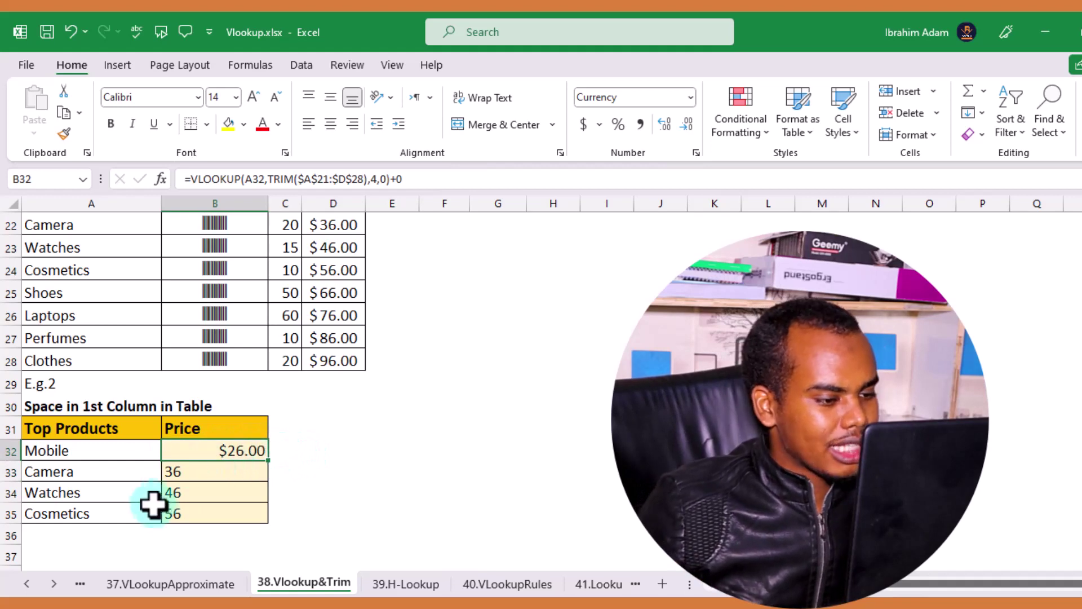
pyautogui.doubleClick(269, 461)
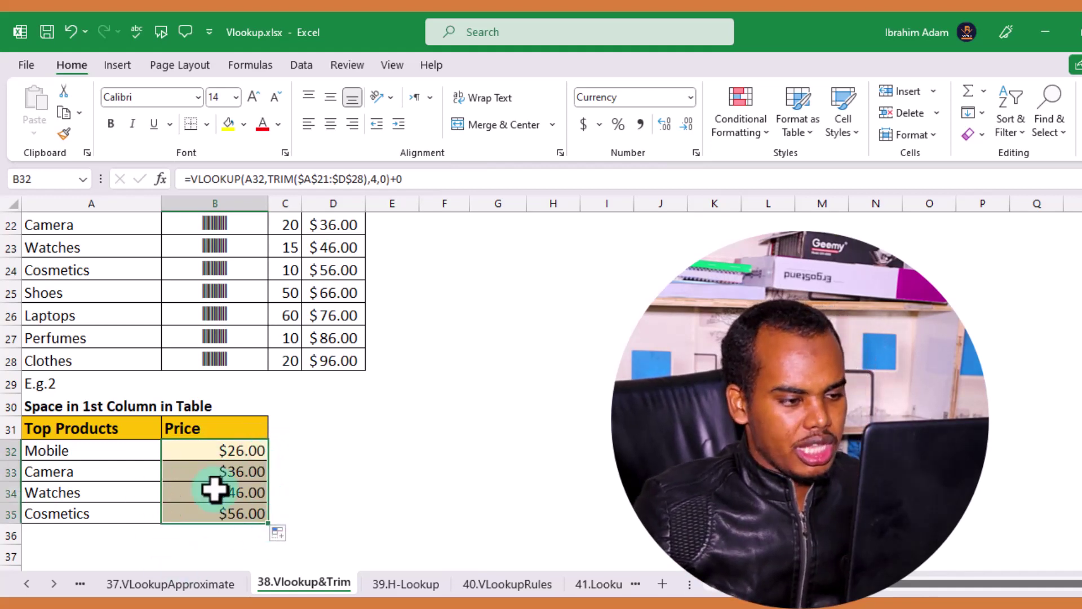
# Compare the Camera and Watches prices in the E.g.2 list with the second product table, and review the sheet up to its title
pyautogui.click(116, 469)
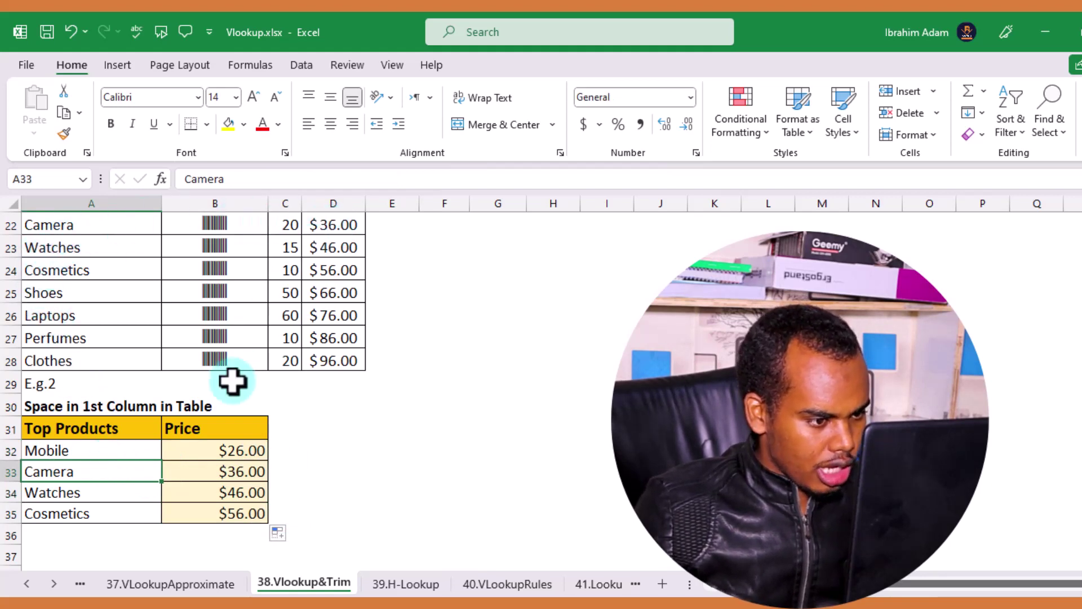
pyautogui.click(217, 476)
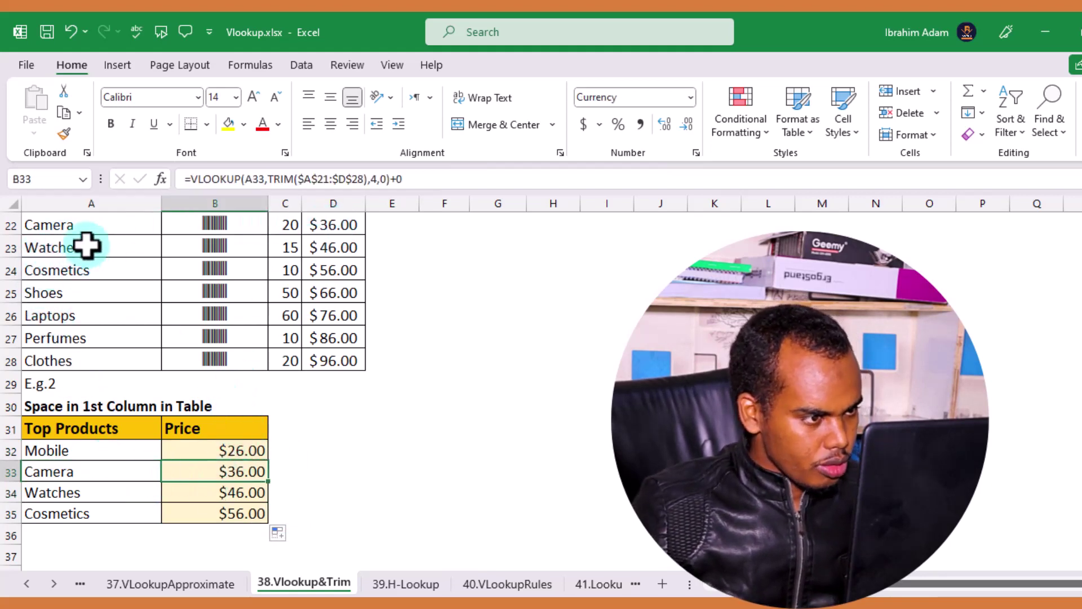
pyautogui.moveTo(72, 247); pyautogui.dragTo(326, 246)
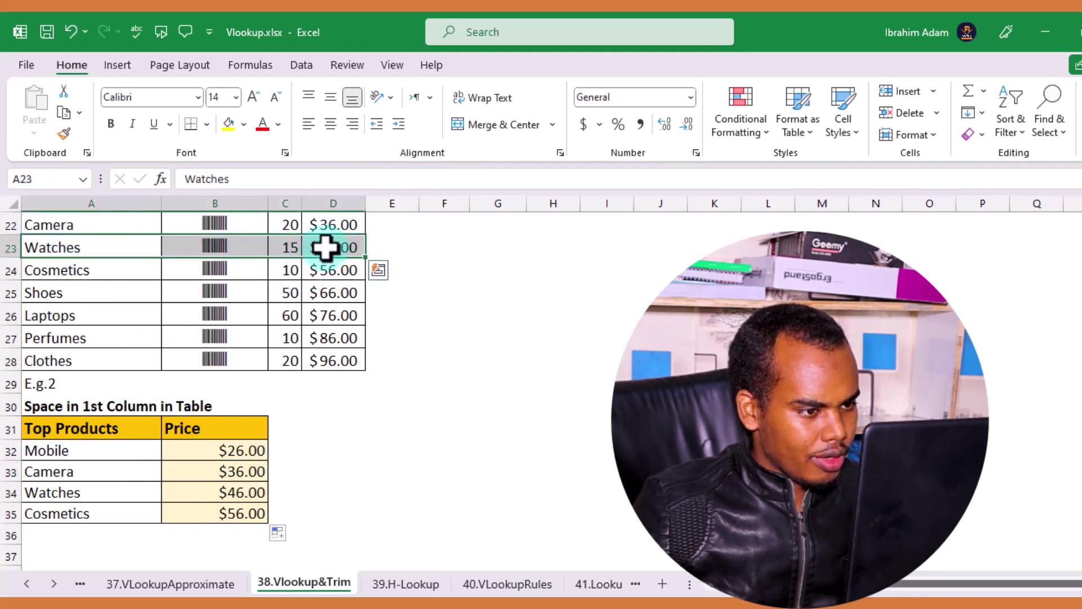
pyautogui.moveTo(76, 489); pyautogui.dragTo(205, 488)
pyautogui.click(196, 472)
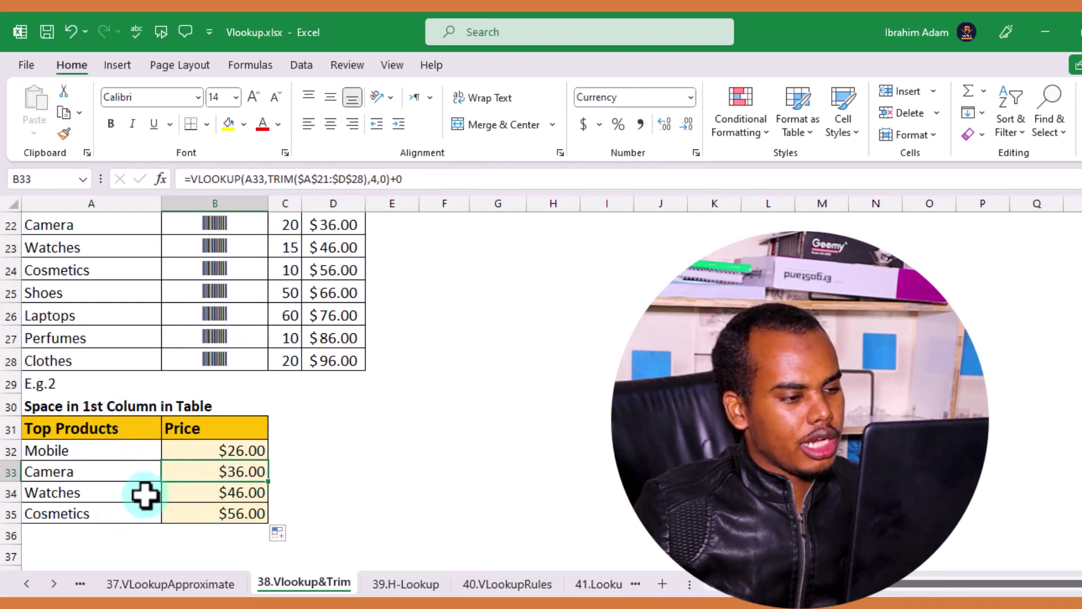
pyautogui.scroll(7, 167, 466)
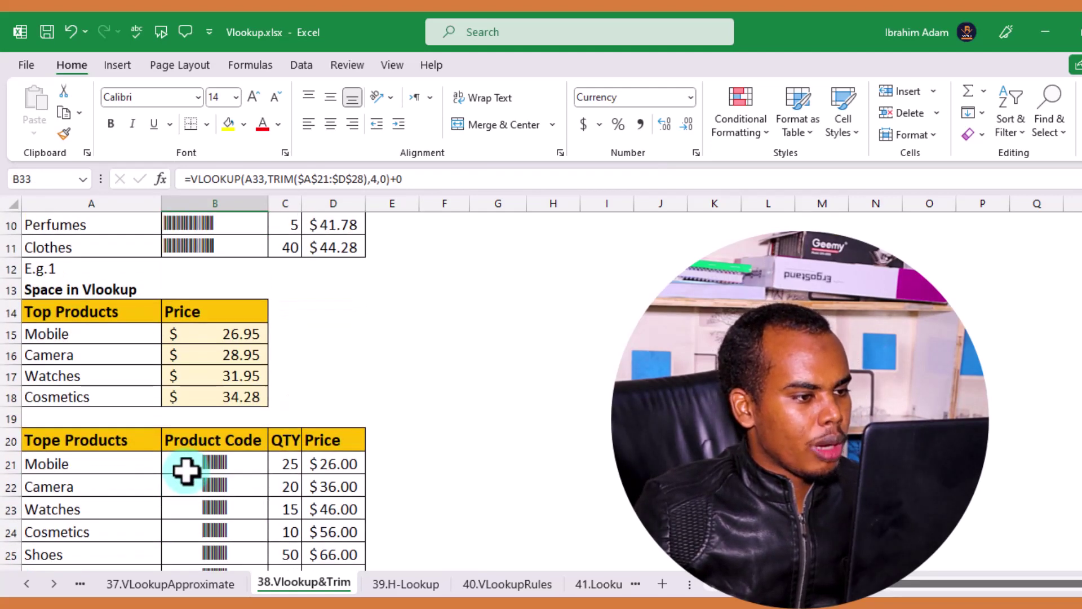
pyautogui.moveTo(128, 239); pyautogui.dragTo(128, 232)
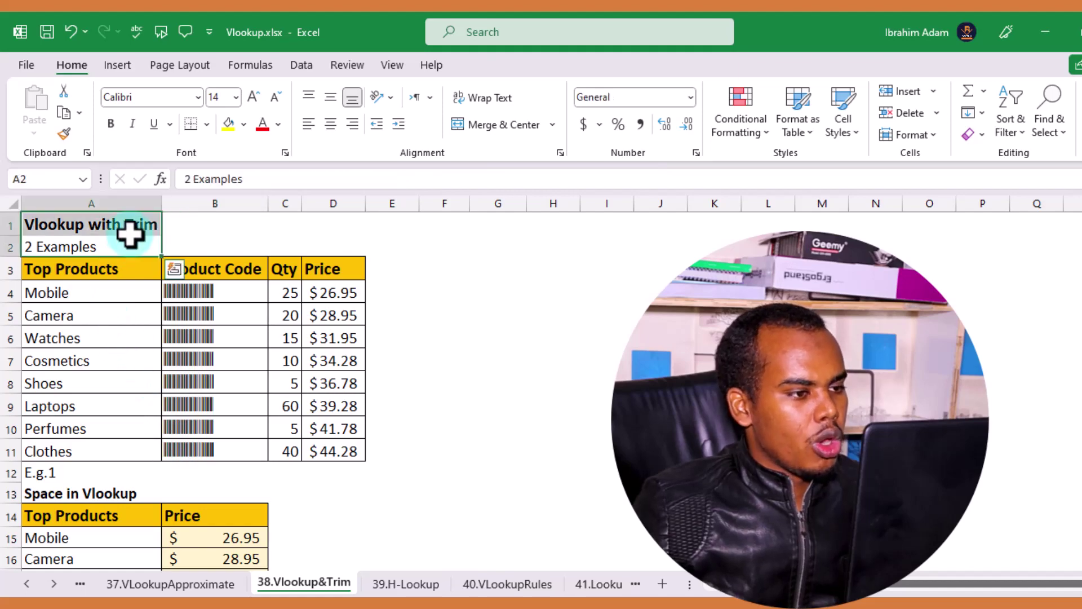